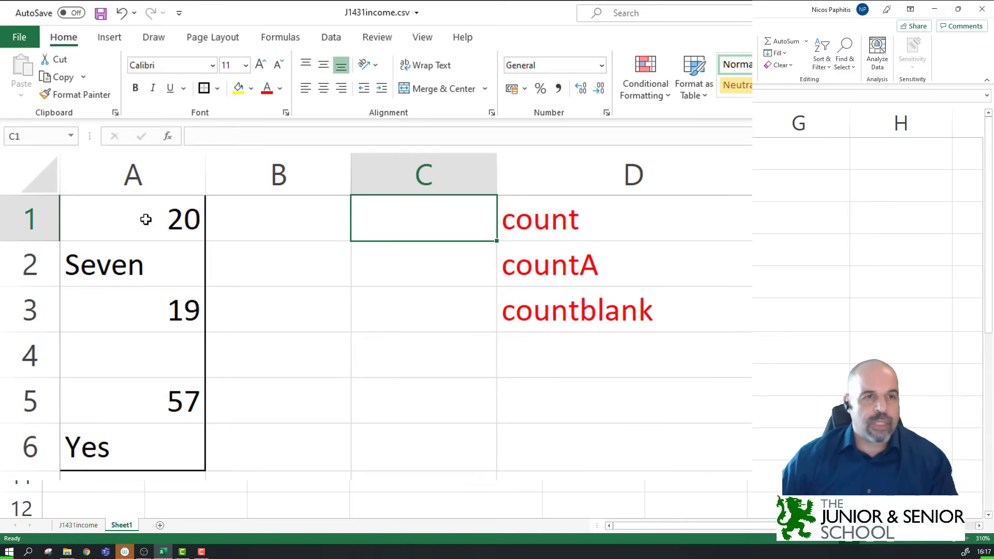
# Enter a COUNT formula in C1 that counts the numeric cells in A1:A6, keeping the range references relative.
pyautogui.moveTo(124, 213); pyautogui.dragTo(132, 438)
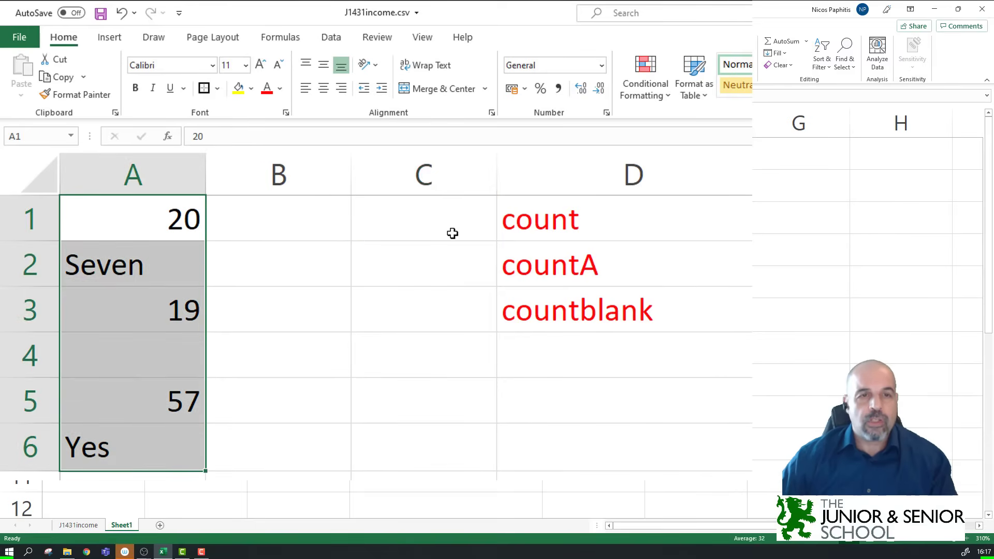
pyautogui.click(422, 223)
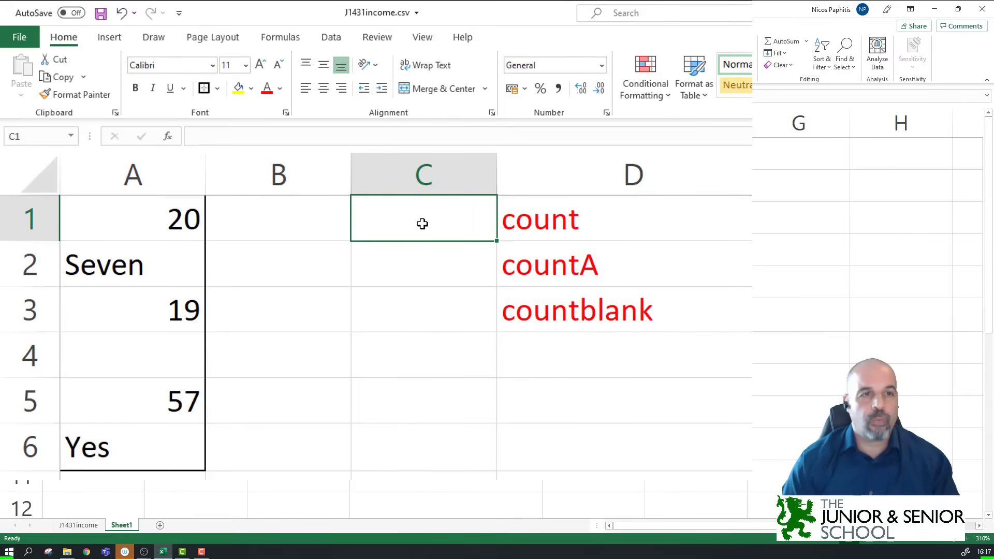
pyautogui.write('=')
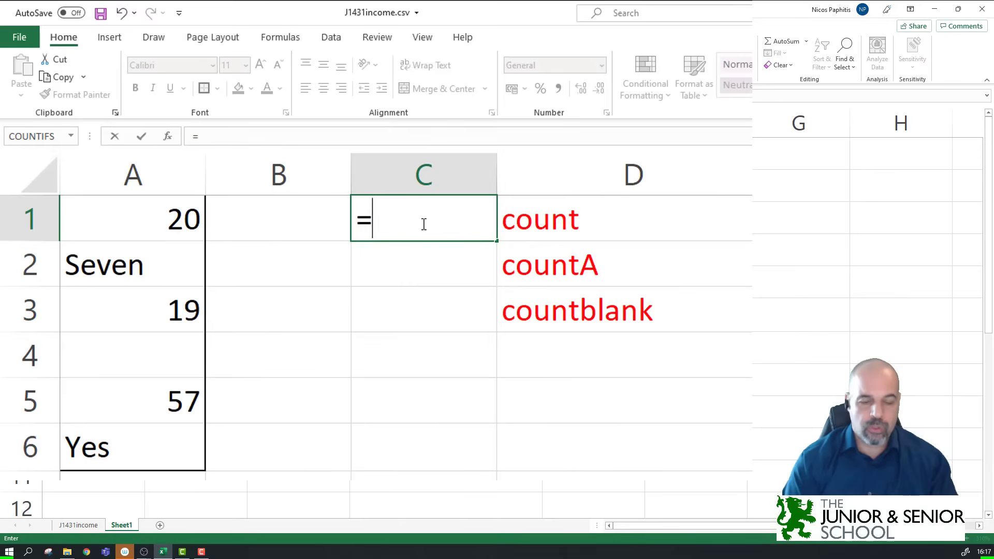
pyautogui.write('count')
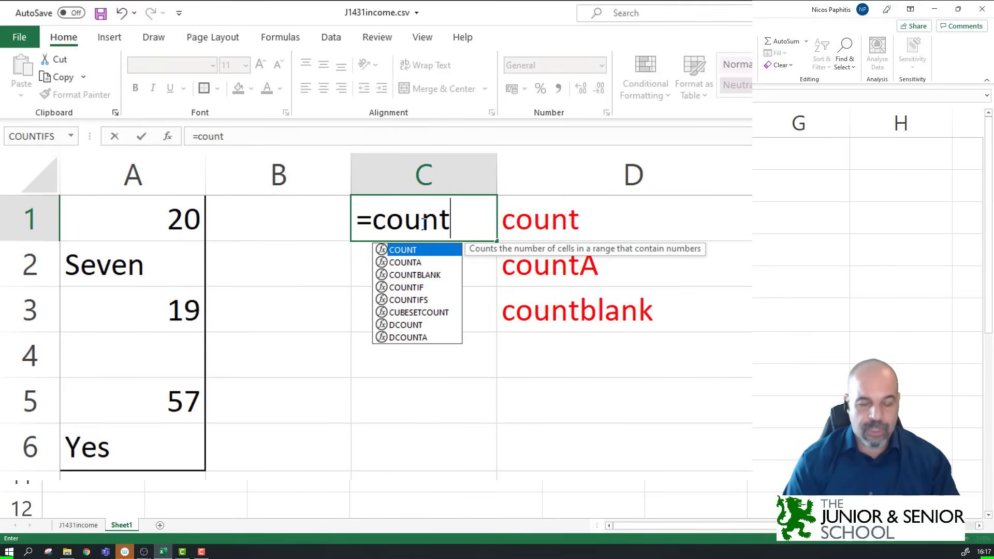
pyautogui.write('(')
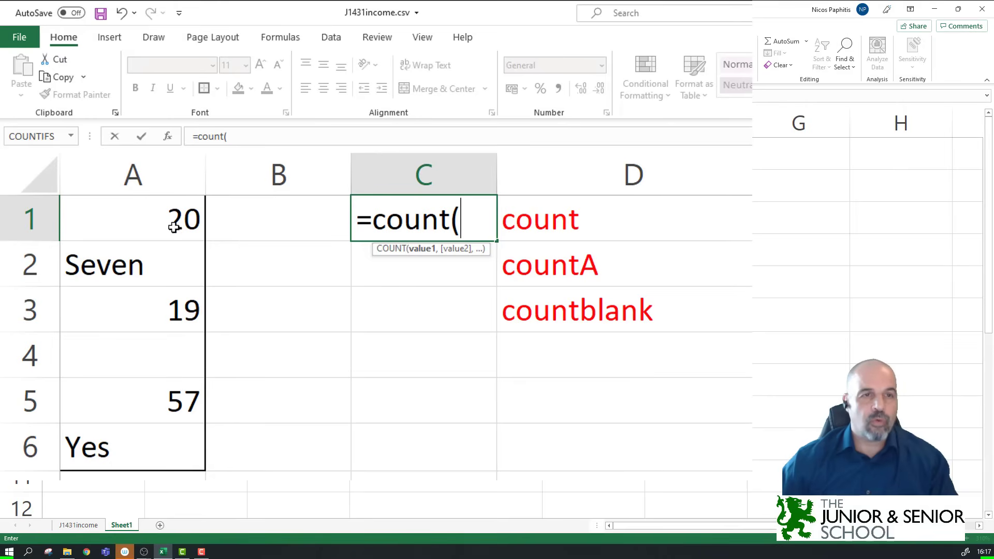
pyautogui.moveTo(155, 217); pyautogui.dragTo(163, 439)
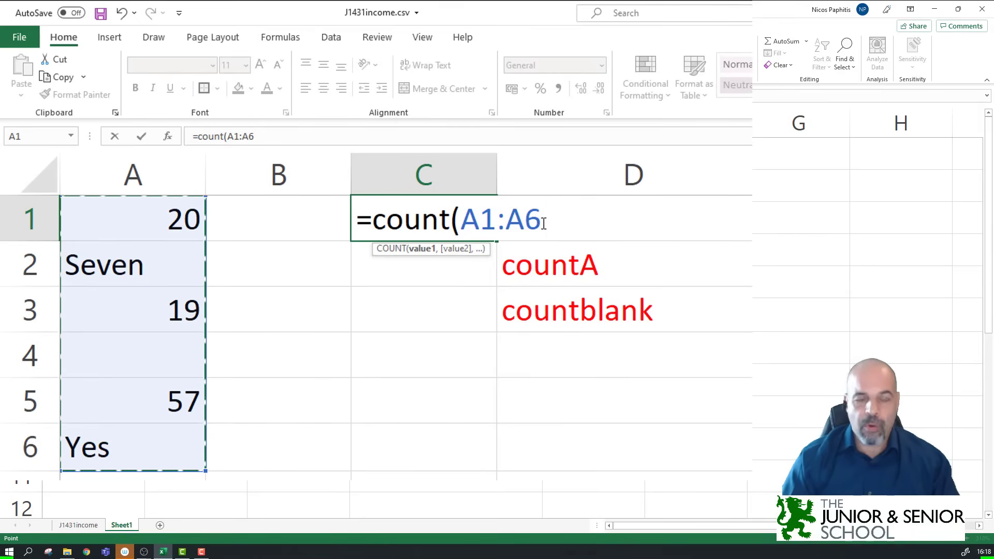
pyautogui.press('F4')
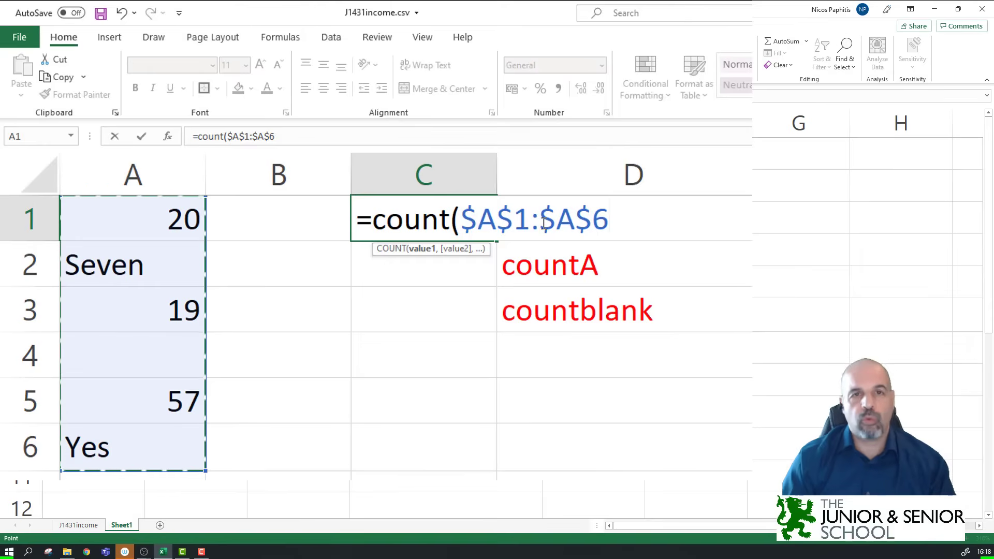
pyautogui.press('F4')
pyautogui.press('F4')
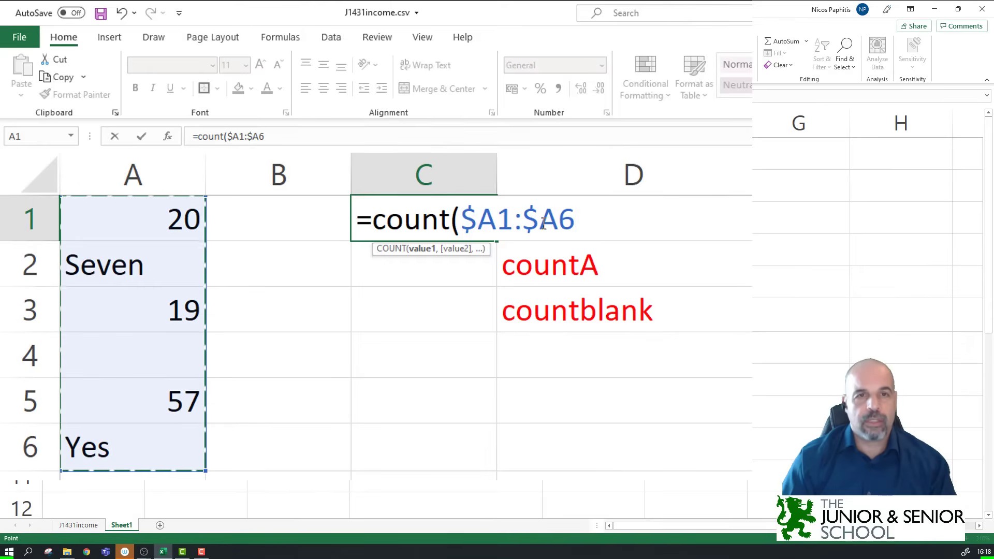
pyautogui.press('F4')
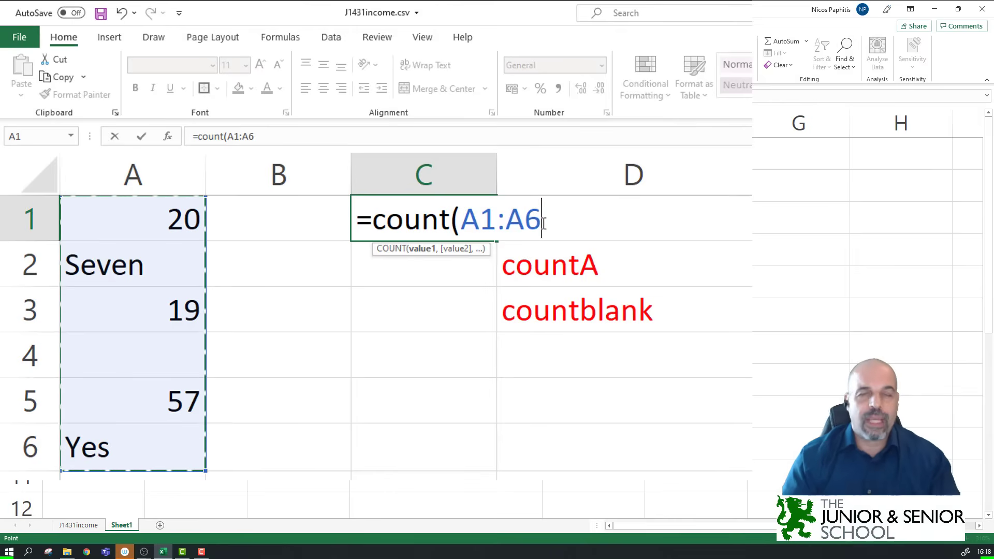
pyautogui.write(')')
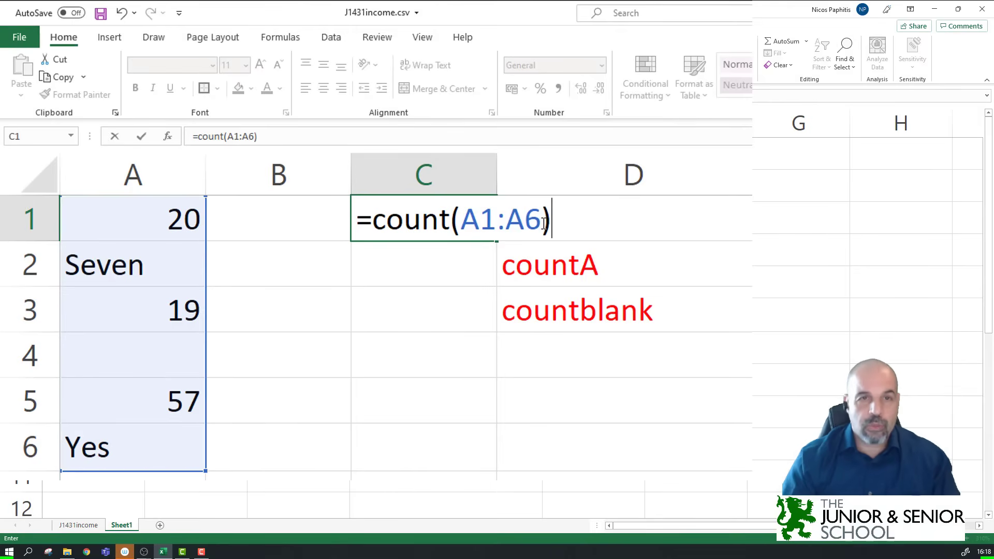
pyautogui.press('Return')
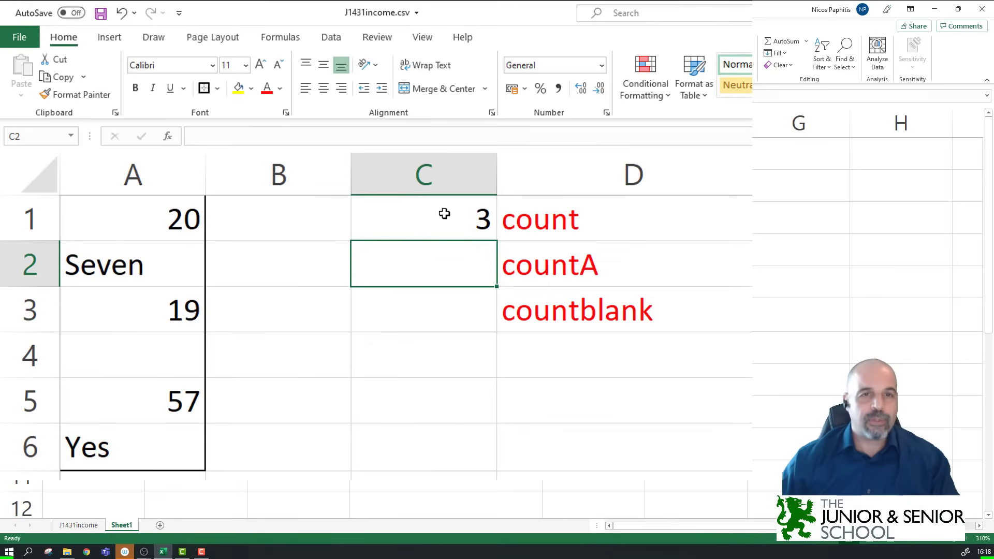
# Widen column C and enter the formula =counta(A1:A6) in C2 to count the non-empty cells.
pyautogui.moveTo(498, 166); pyautogui.dragTo(594, 167)
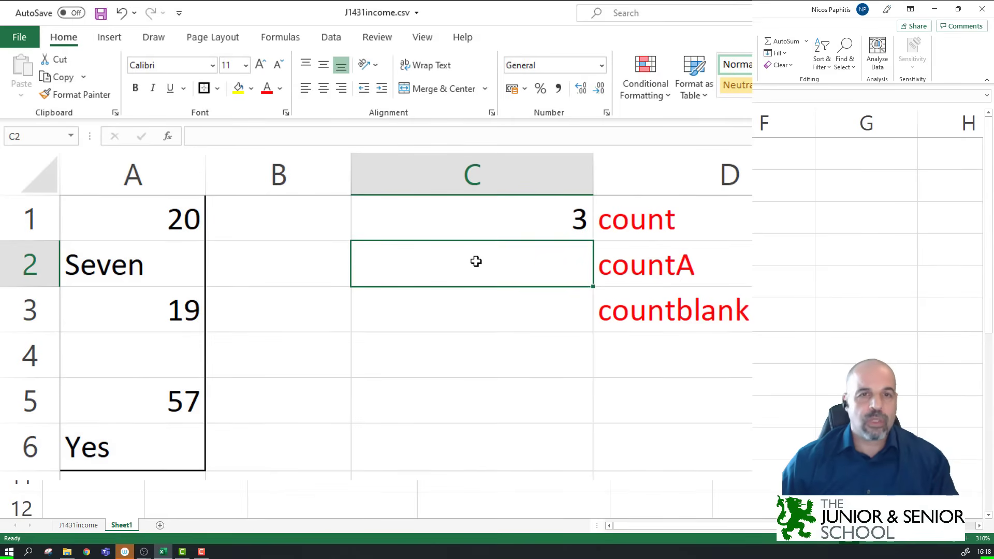
pyautogui.write('=couin')
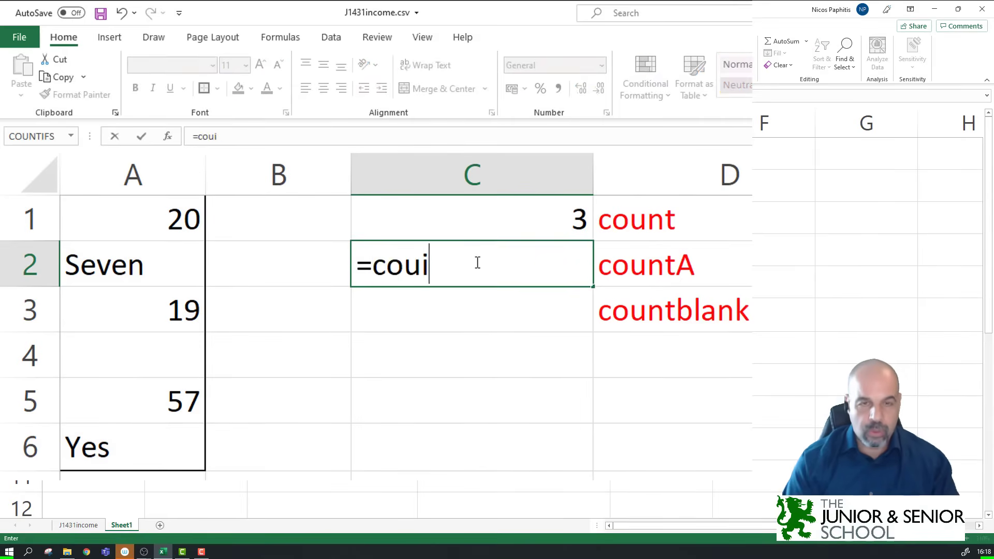
pyautogui.press('BackSpace')
pyautogui.press('BackSpace')
pyautogui.write('nt')
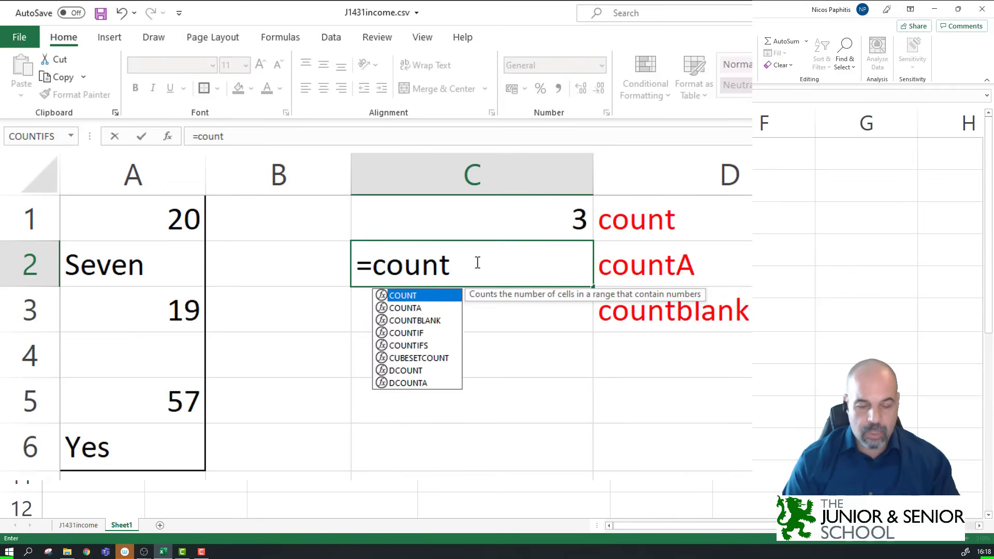
pyautogui.write('a(')
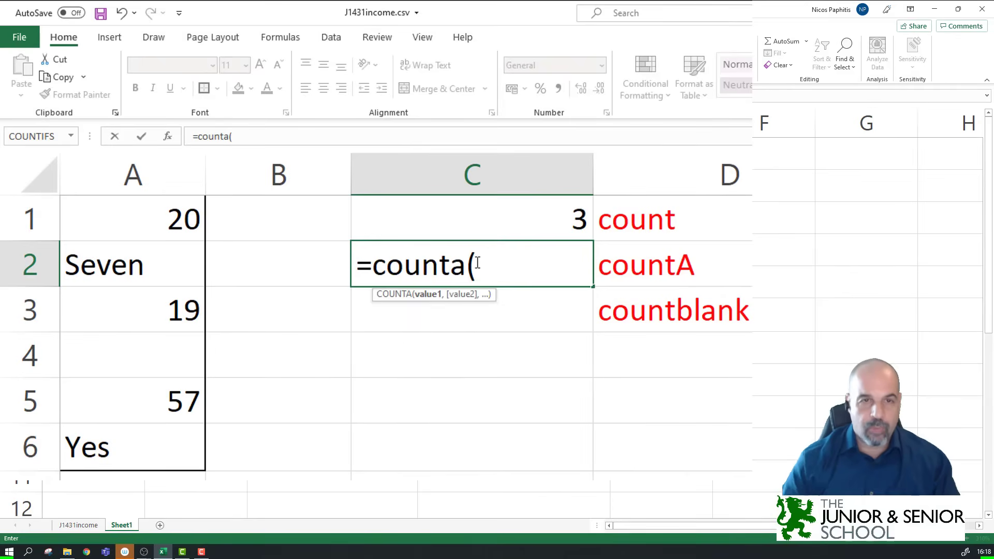
pyautogui.moveTo(145, 223); pyautogui.dragTo(145, 434)
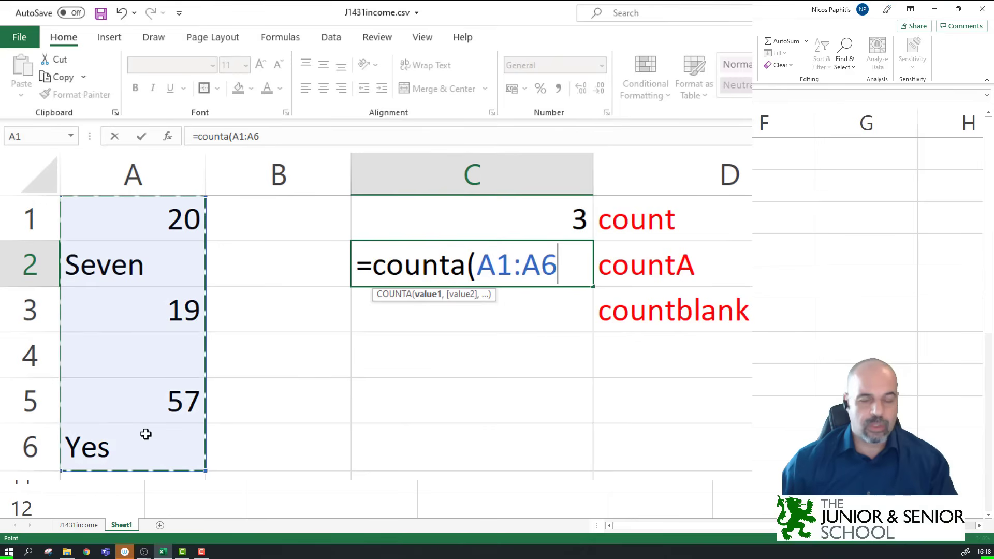
pyautogui.write(')')
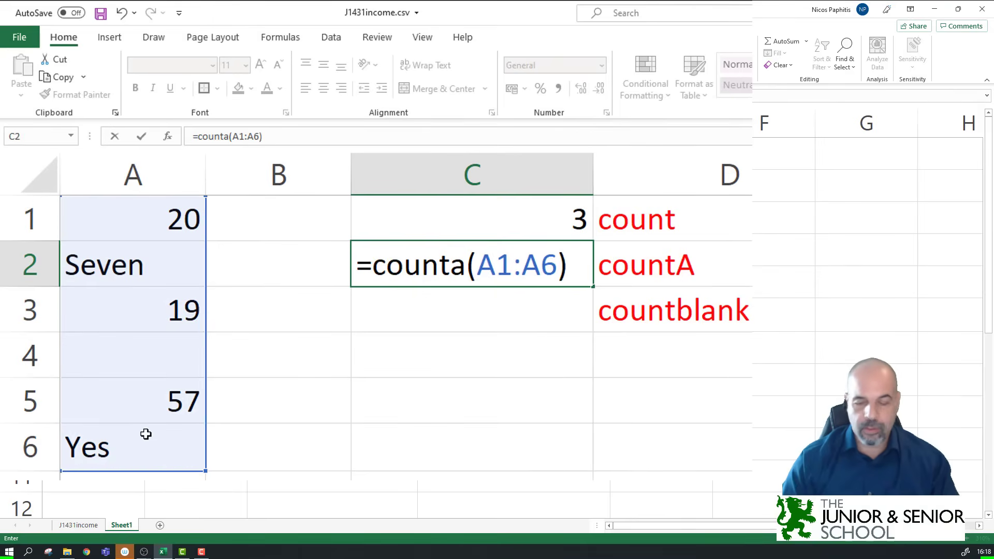
pyautogui.press('Return')
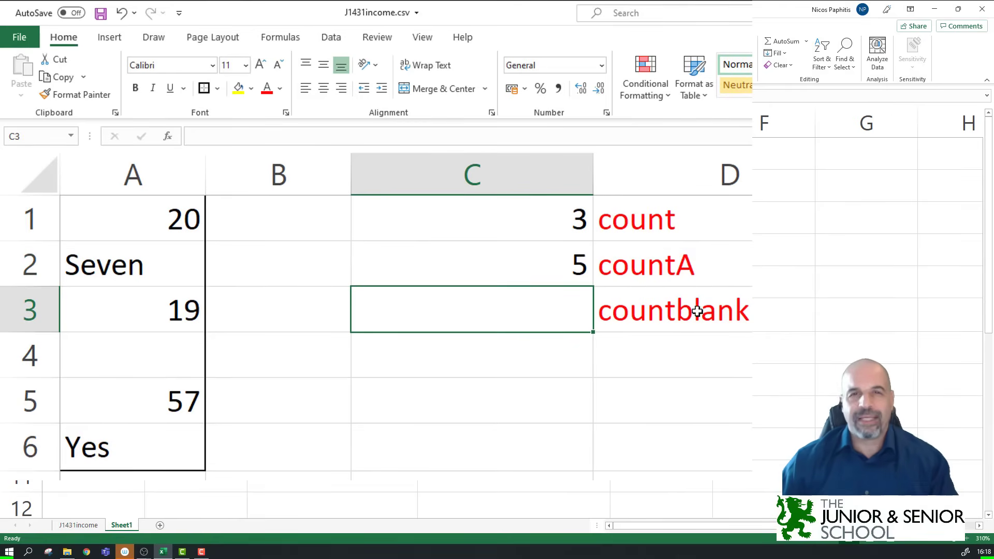
# Enter the formula =countblank(A1:A6) in C3 to count the empty cells.
pyautogui.write('=')
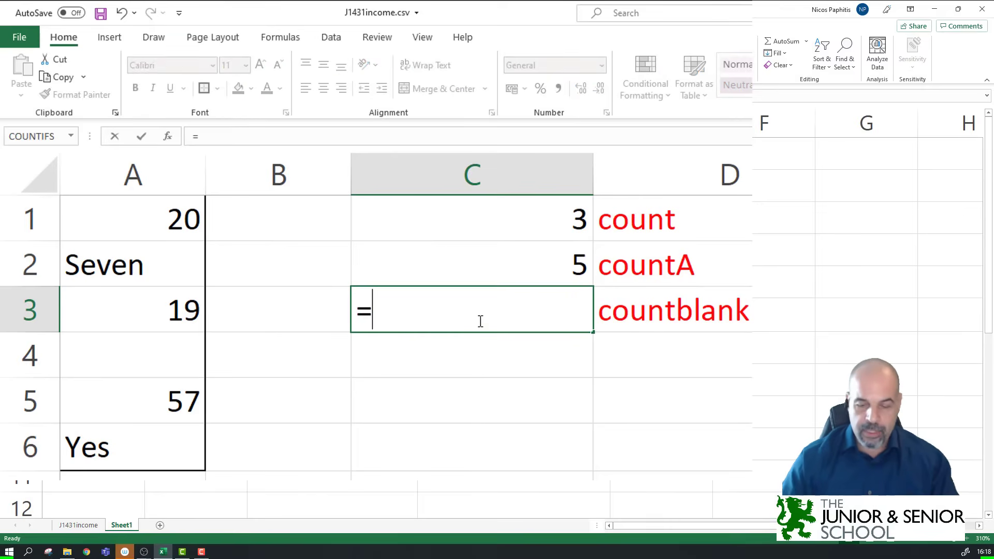
pyautogui.write('countblan')
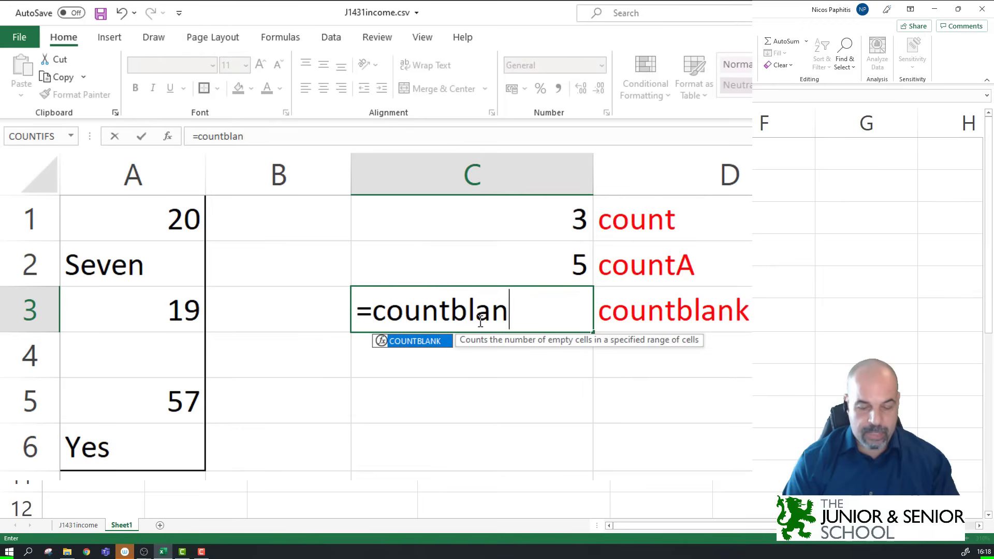
pyautogui.write('k(')
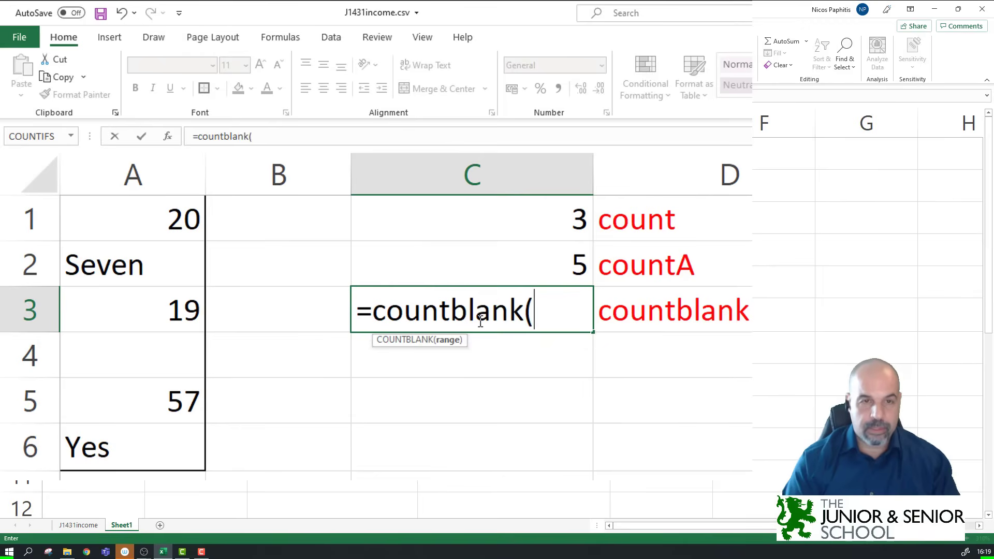
pyautogui.moveTo(199, 227); pyautogui.dragTo(160, 433)
pyautogui.write(')')
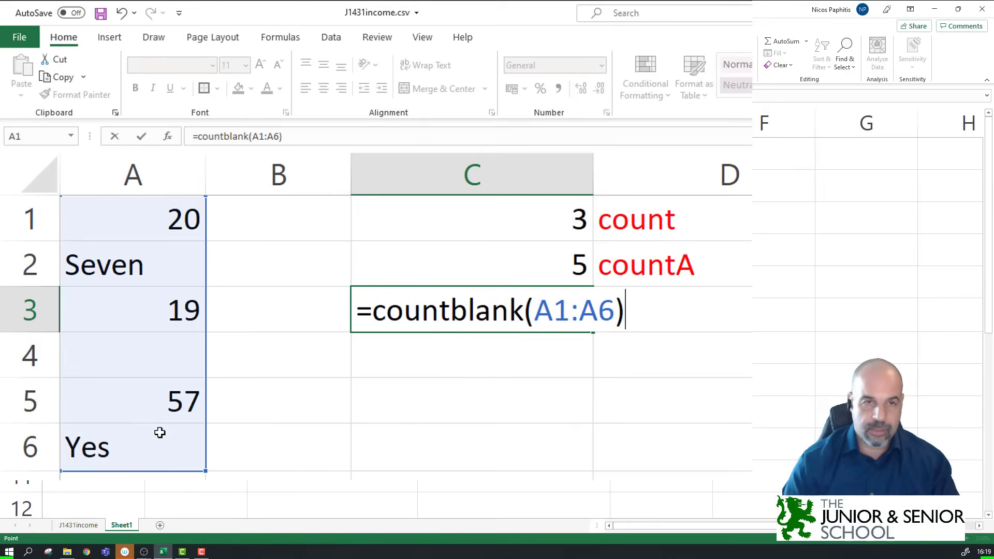
pyautogui.press('Return')
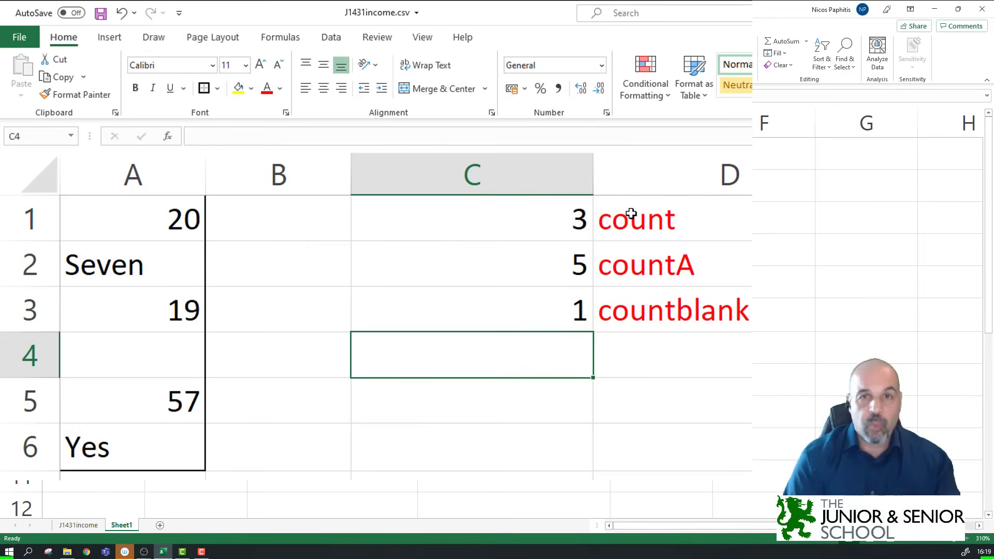
# Highlight the data range A1:A6 that the three counting formulas refer to.
pyautogui.moveTo(138, 208); pyautogui.dragTo(138, 444)
pyautogui.click(291, 215)
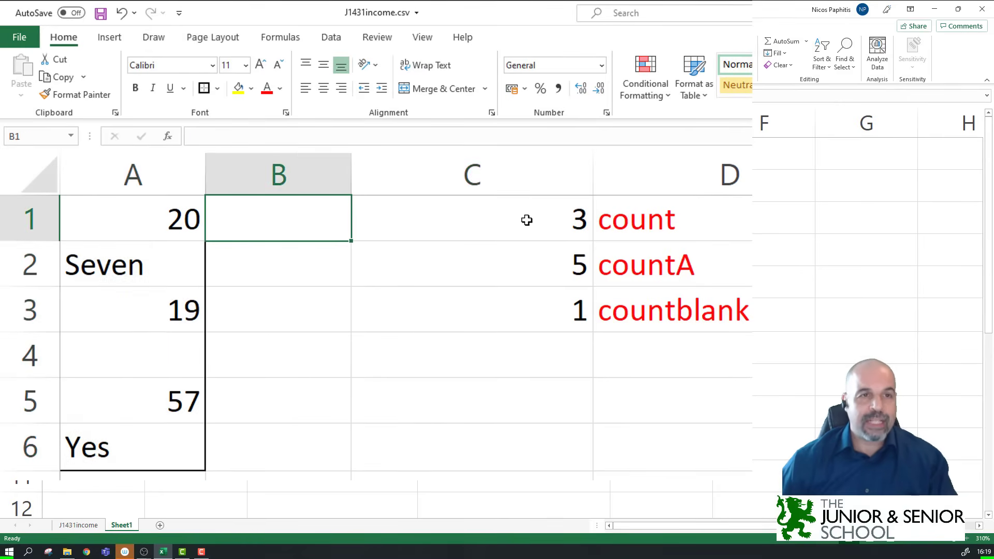
pyautogui.moveTo(152, 220); pyautogui.dragTo(125, 438)
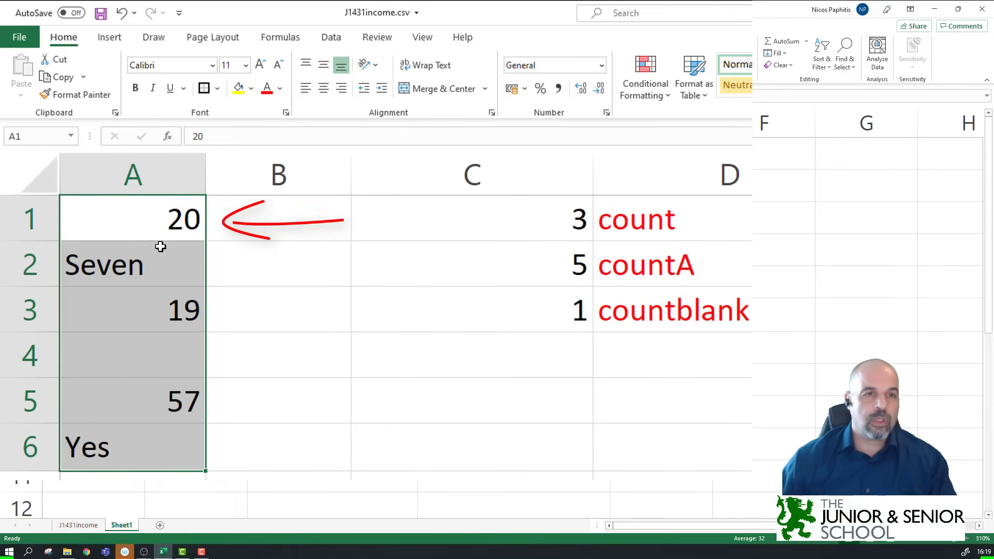
# Select the numeric cells A1, A3 and A5 together and change the value of A5 to 22.56.
pyautogui.click(161, 215)
pyautogui.keyDown('ctrl'); pyautogui.click(158, 309); pyautogui.keyUp('ctrl')
pyautogui.keyDown('ctrl'); pyautogui.click(138, 398); pyautogui.keyUp('ctrl')
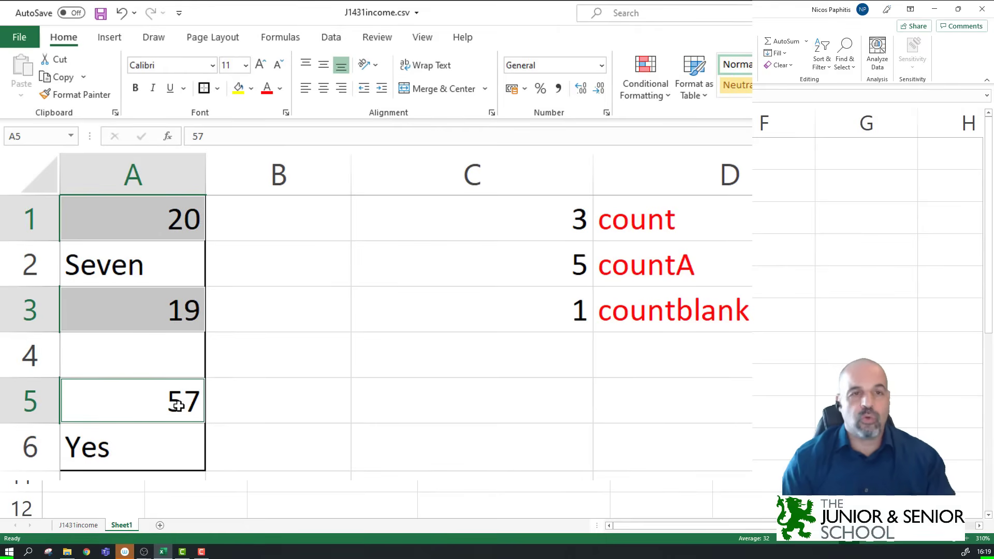
pyautogui.write('22.56')
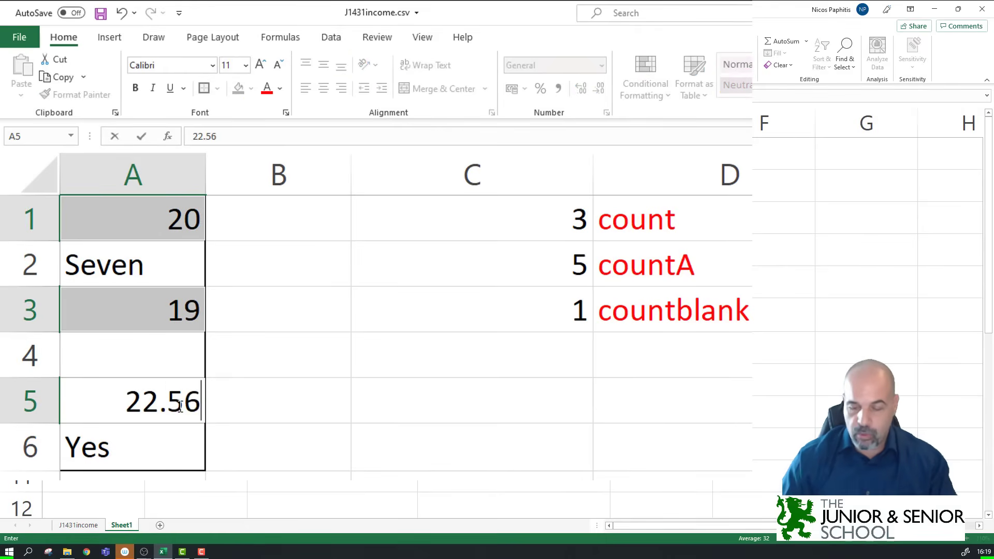
pyautogui.press('Return')
pyautogui.moveTo(543, 197)
pyautogui.mouseDown()
pyautogui.moveTo(545, 224)
pyautogui.moveTo(595, 239)
pyautogui.mouseUp()
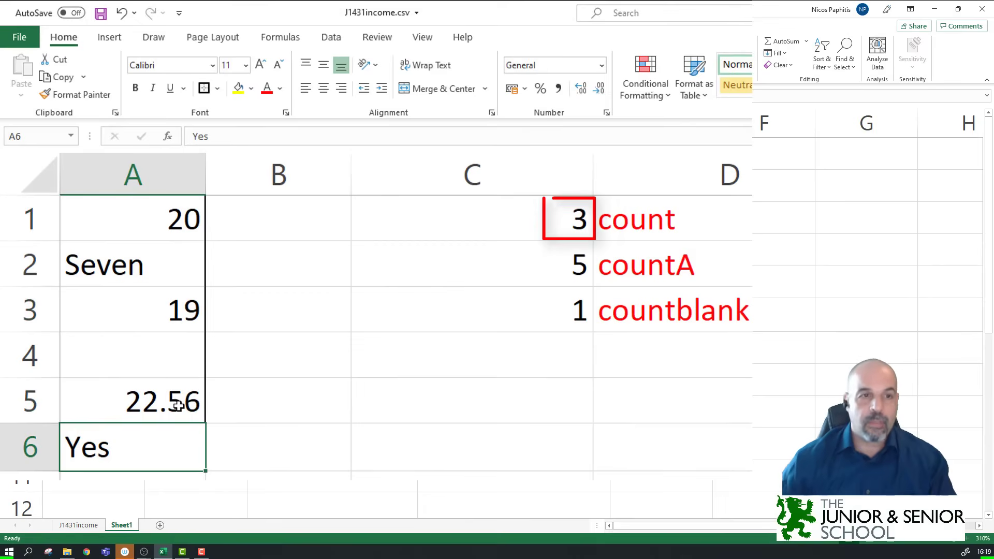
pyautogui.click(148, 397)
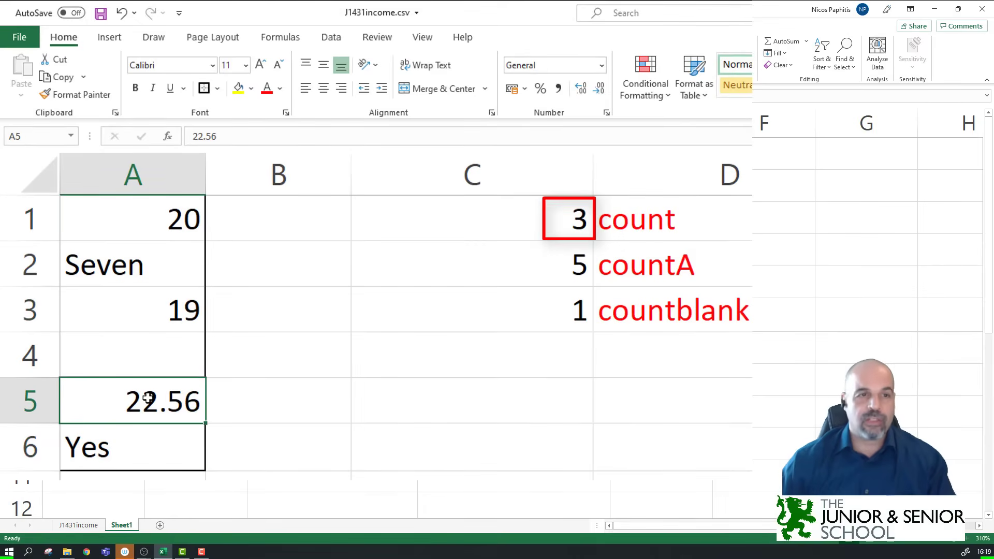
# Review the countA label and highlight the non-empty cells A1, A2, A3, A5 and A6 that it covers.
pyautogui.click(622, 259)
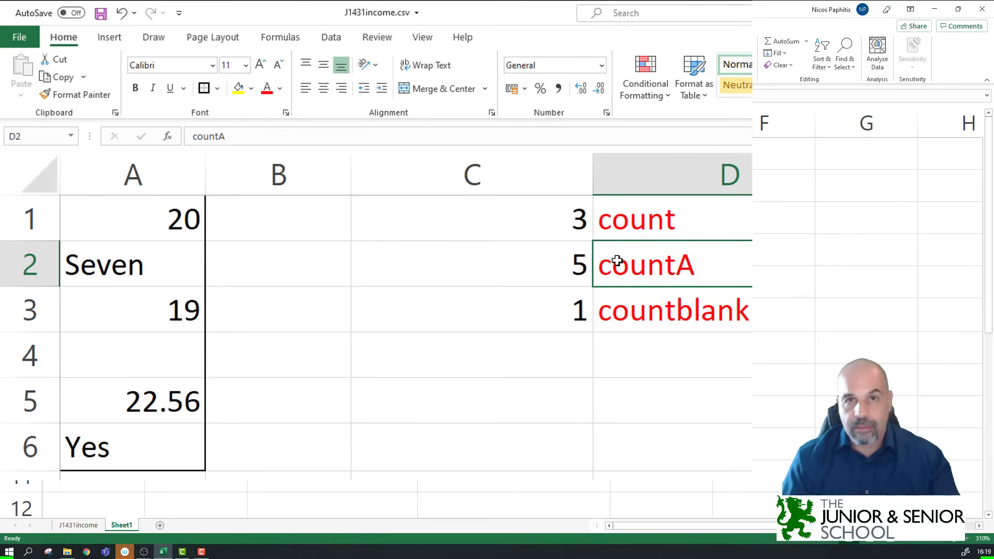
pyautogui.click(123, 225)
pyautogui.keyDown('ctrl'); pyautogui.click(135, 253); pyautogui.keyUp('ctrl')
pyautogui.keyDown('ctrl'); pyautogui.click(151, 326); pyautogui.keyUp('ctrl')
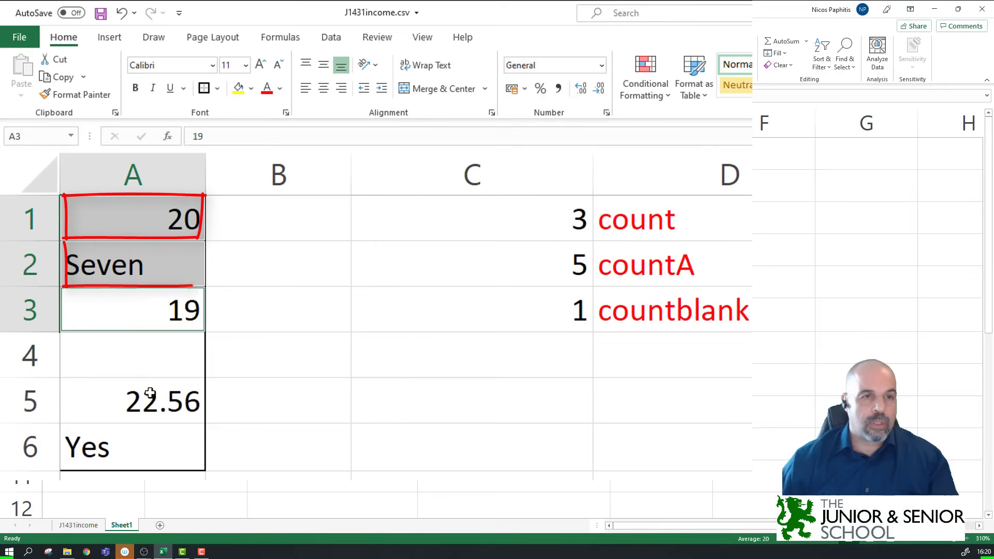
pyautogui.keyDown('ctrl'); pyautogui.click(147, 399); pyautogui.keyUp('ctrl')
pyautogui.keyDown('ctrl'); pyautogui.click(136, 440); pyautogui.keyUp('ctrl')
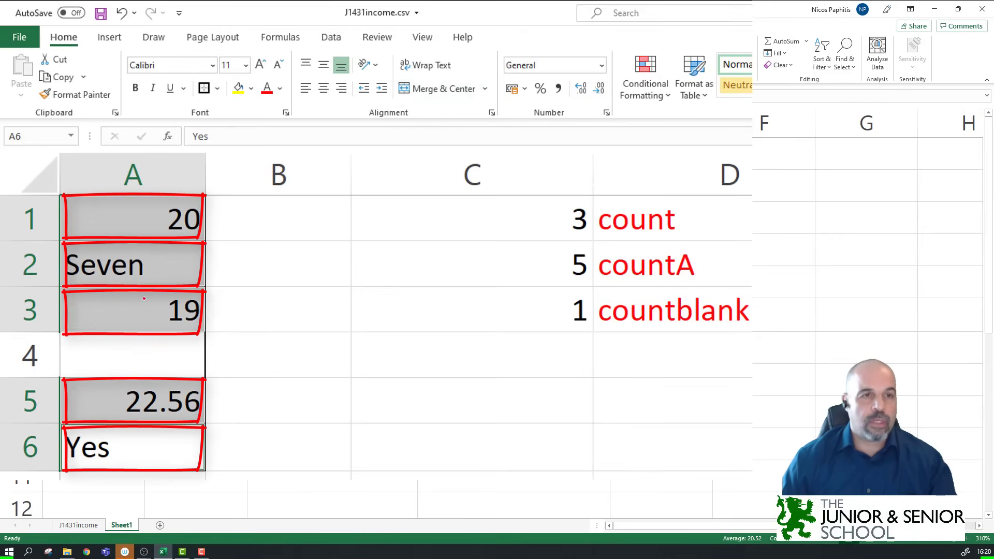
pyautogui.press('Escape')
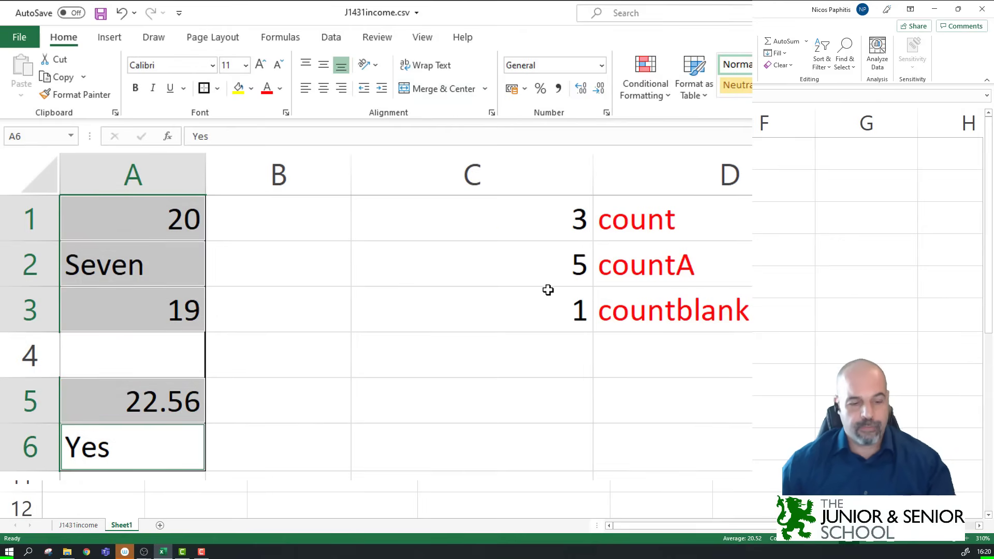
# Review the countblank label, highlight the range A1:A6 and point out the empty cell A4 that it counts.
pyautogui.click(604, 296)
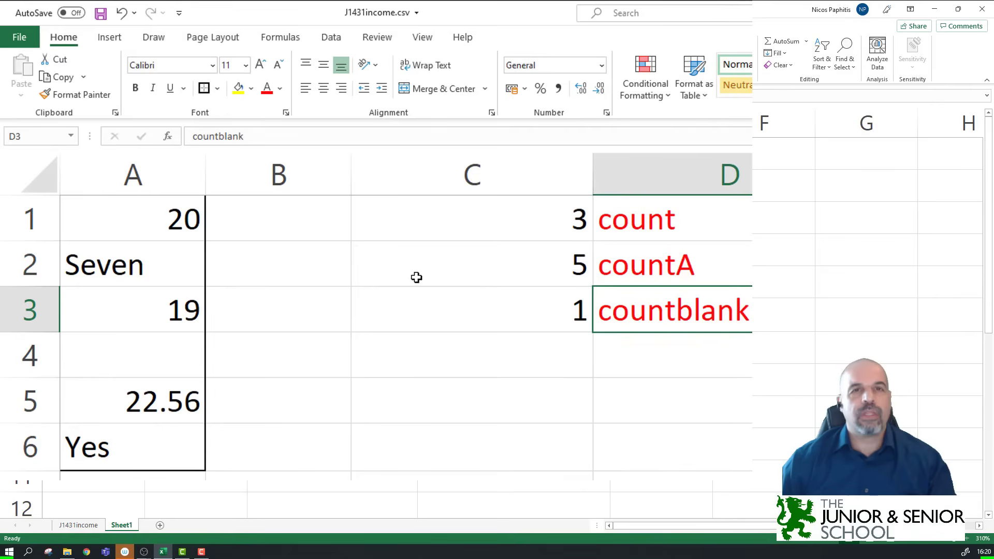
pyautogui.moveTo(143, 214); pyautogui.dragTo(125, 445)
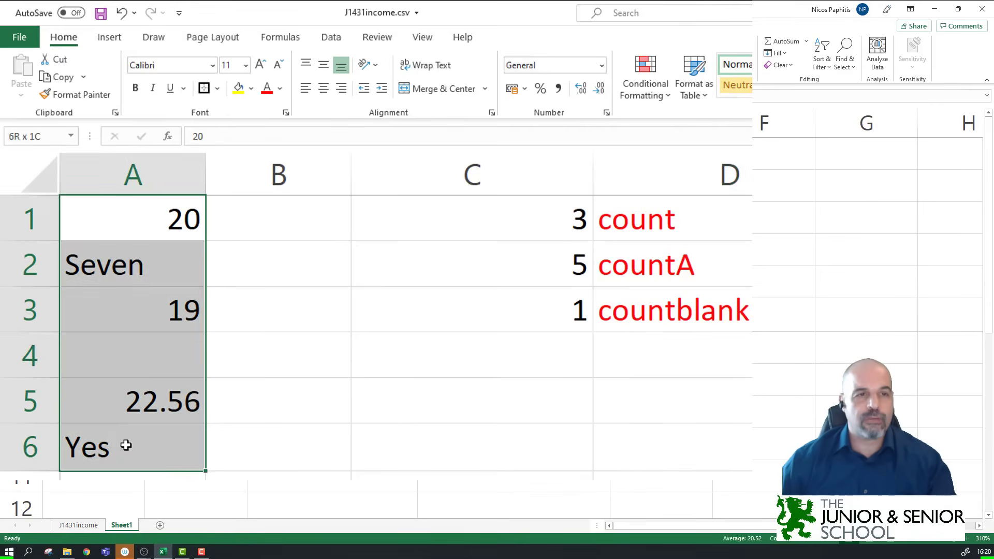
pyautogui.click(137, 353)
pyautogui.moveTo(128, 331)
pyautogui.mouseDown()
pyautogui.moveTo(100, 377)
pyautogui.moveTo(199, 332)
pyautogui.moveTo(128, 331)
pyautogui.mouseUp()
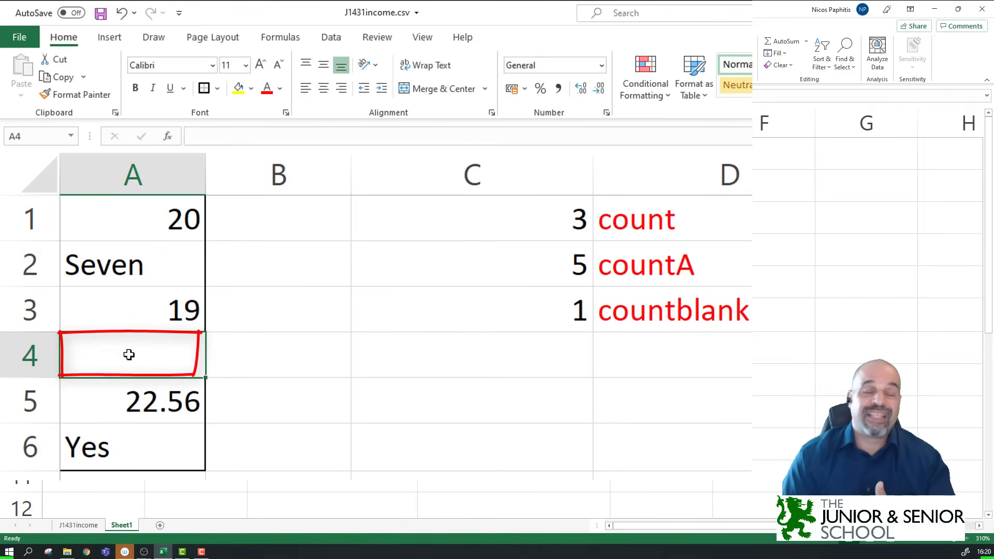
pyautogui.press('Escape')
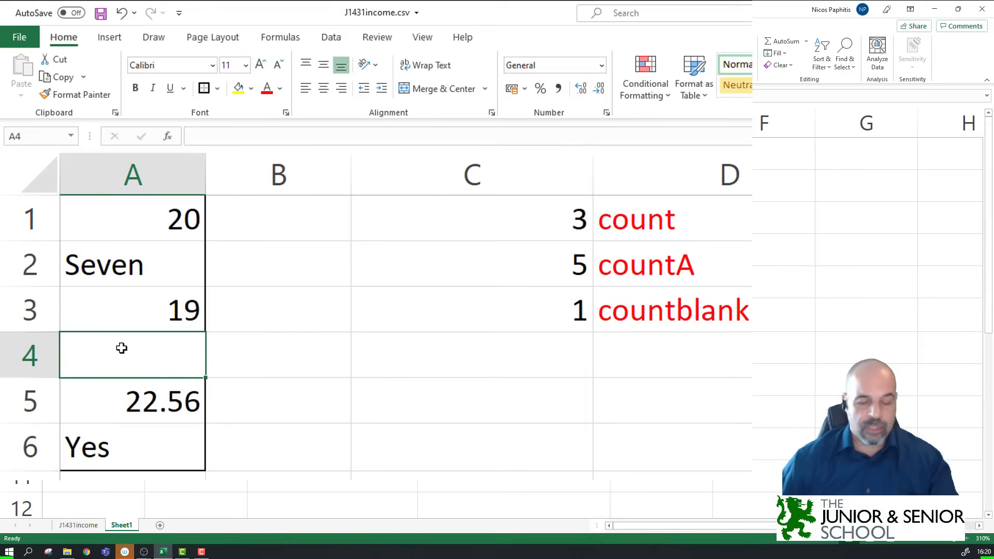
# Enter a single space in the empty cell A4 and check the COUNTBLANK formula in C3.
pyautogui.doubleClick(121, 348)
pyautogui.press('Return')
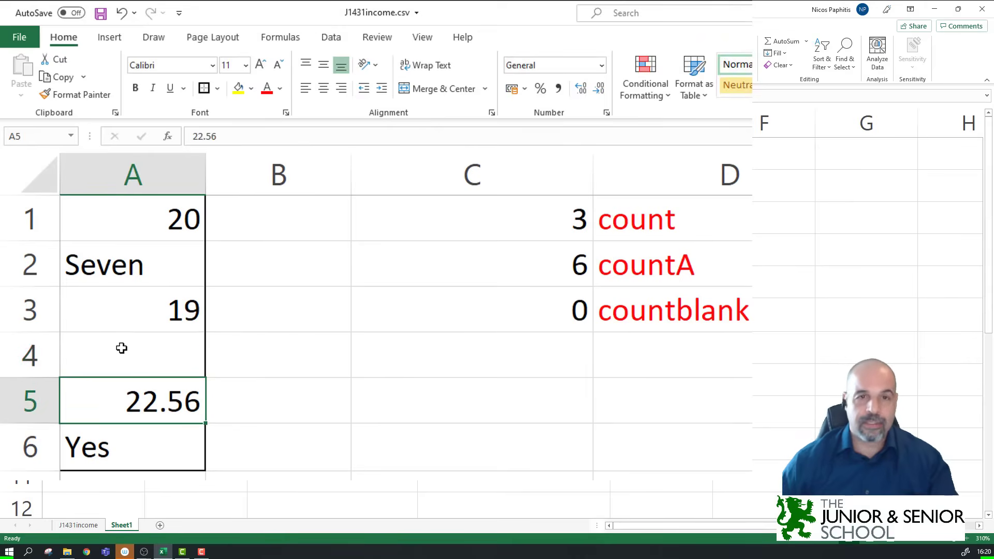
pyautogui.click(520, 312)
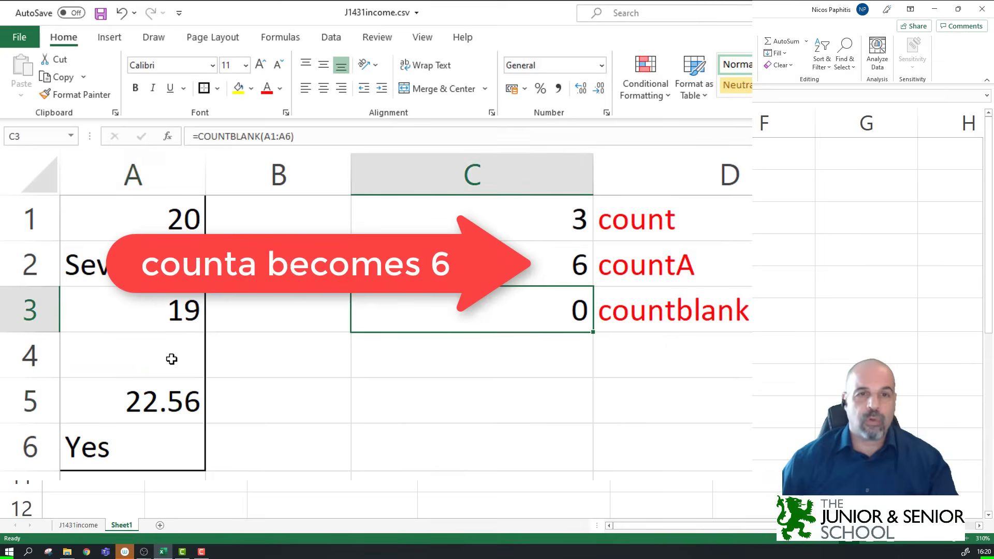
pyautogui.click(157, 347)
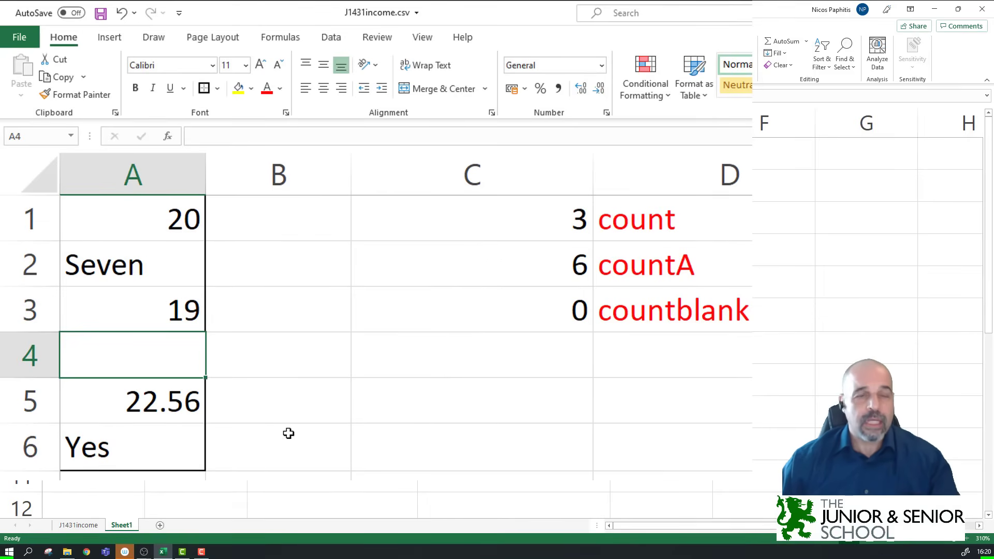
# Delete the space from A4 so that the cell is truly empty.
pyautogui.doubleClick(151, 361)
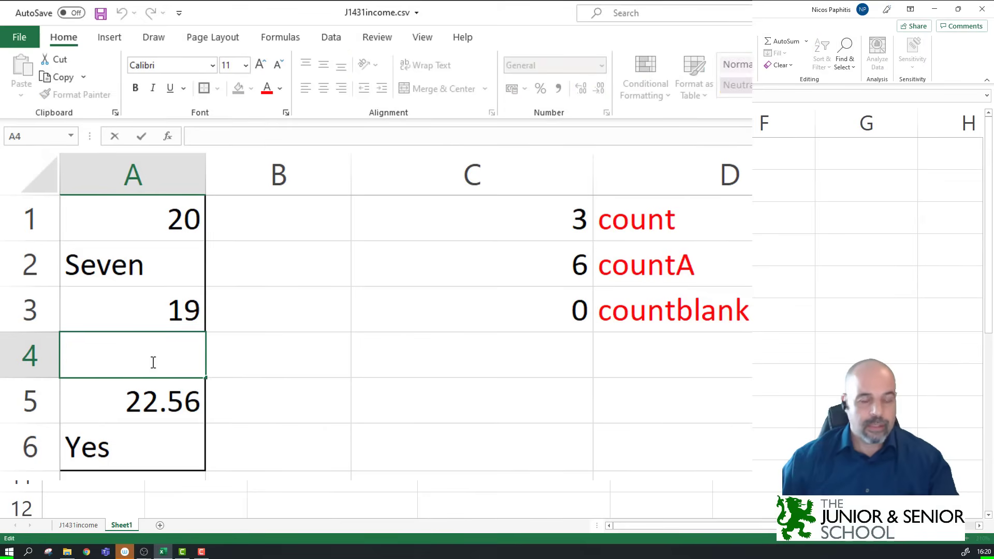
pyautogui.press('BackSpace')
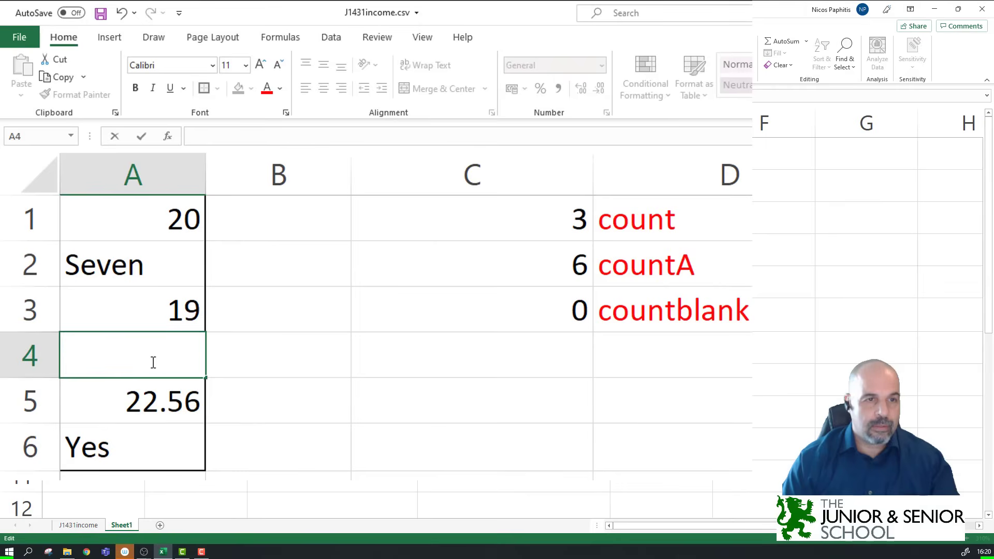
pyautogui.click(480, 324)
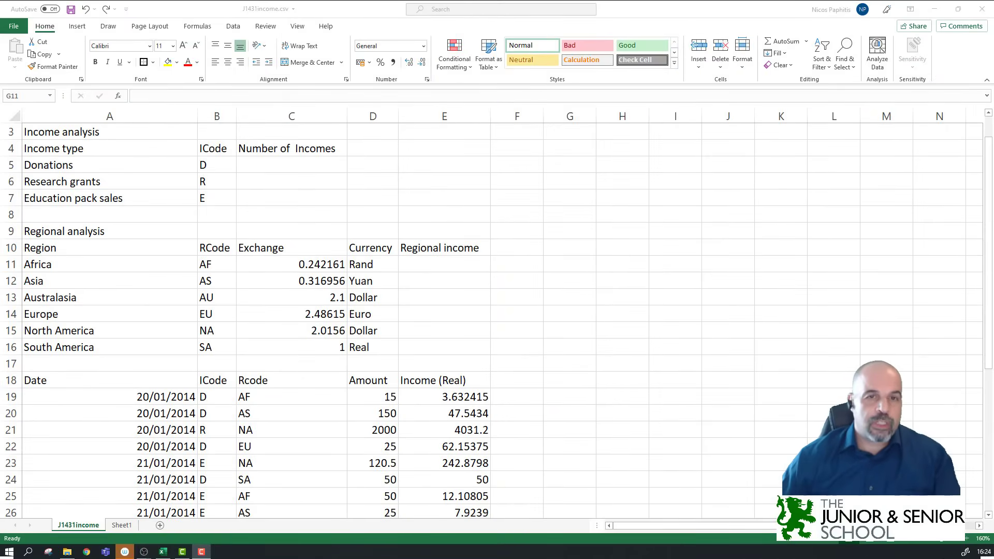
# Review the income types and their ICodes in B5:B7 of the income analysis table.
pyautogui.scroll(1, 505, 409)
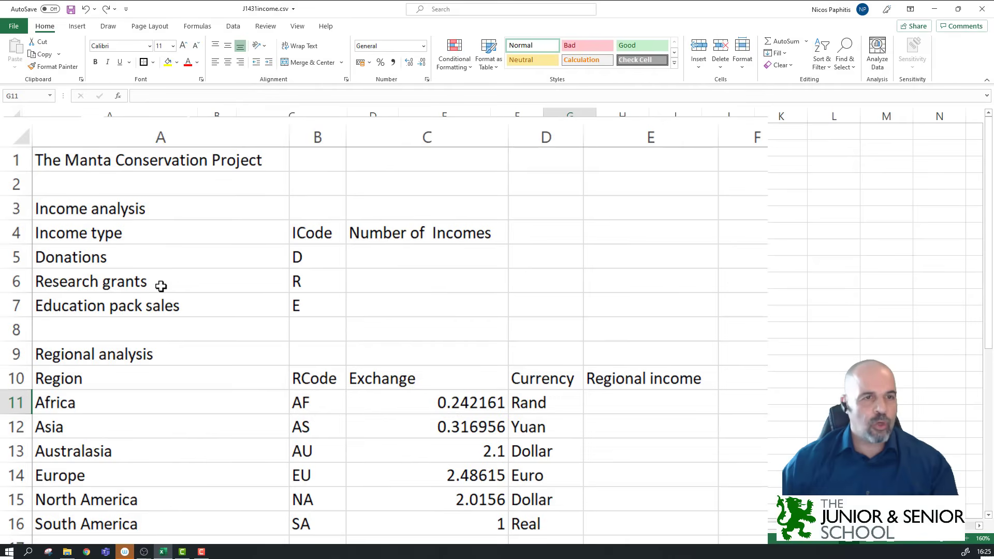
pyautogui.click(324, 280)
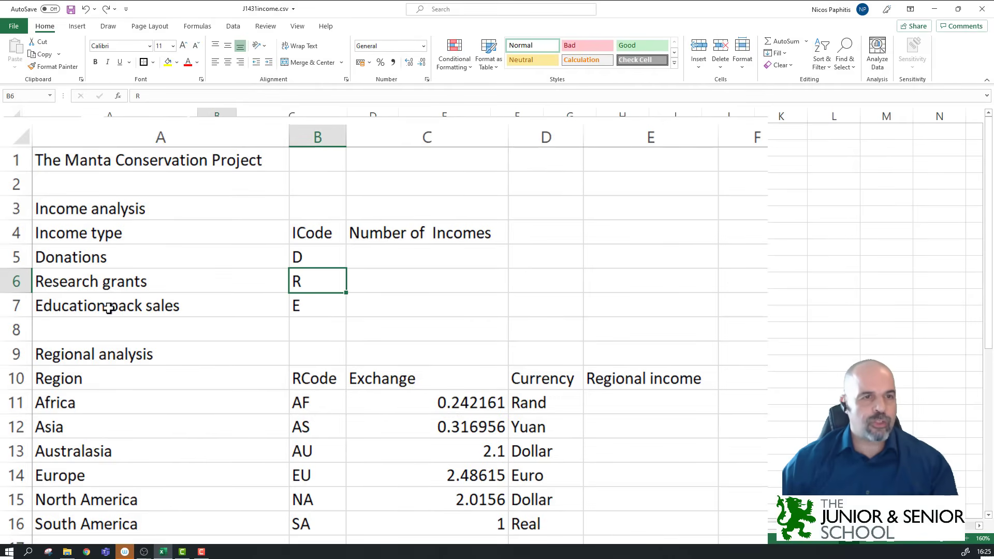
pyautogui.click(316, 307)
# Hide rows 9 to 16, which hold the regional analysis table.
pyautogui.scroll(-1, 562, 417)
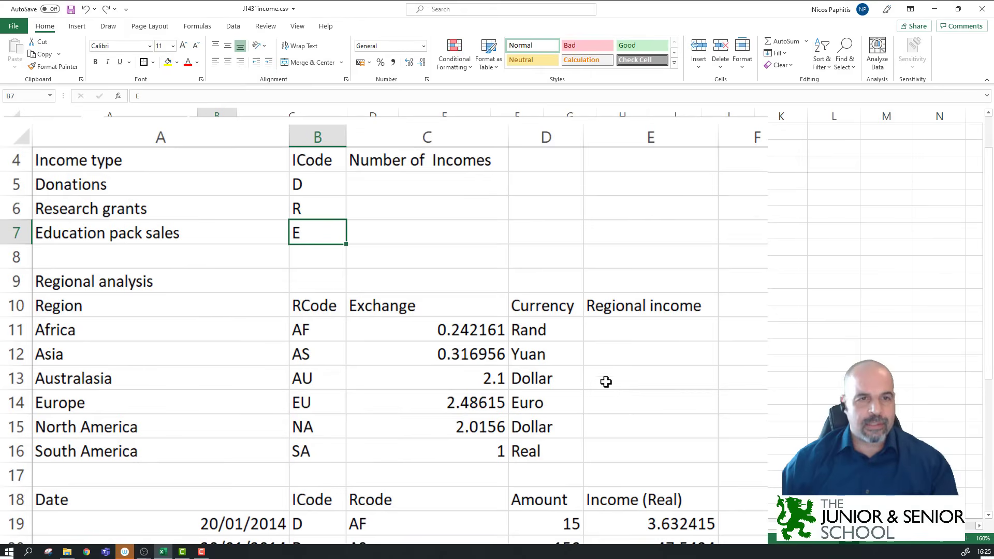
pyautogui.click(14, 282)
pyautogui.moveTo(14, 281); pyautogui.dragTo(11, 457)
pyautogui.rightClick(14, 378)
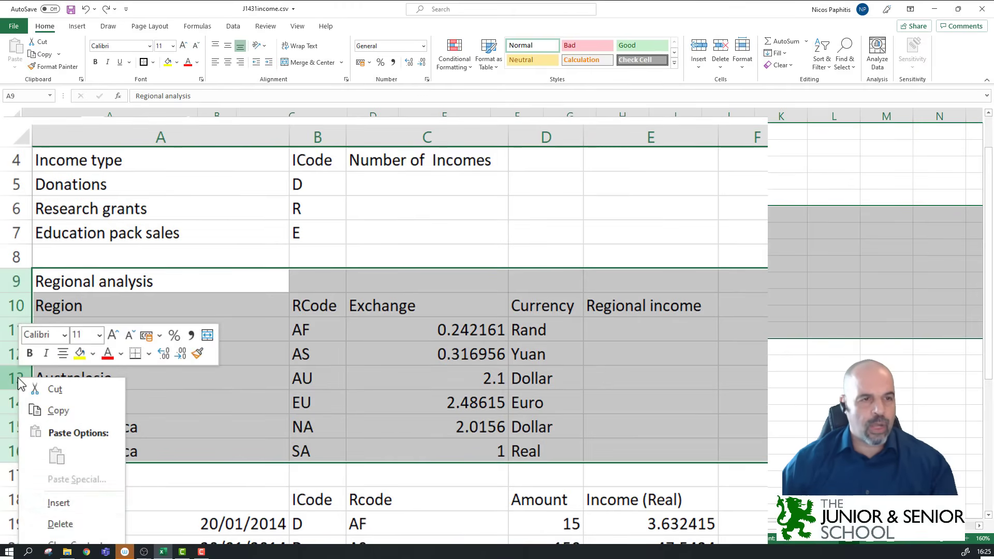
pyautogui.press('h')
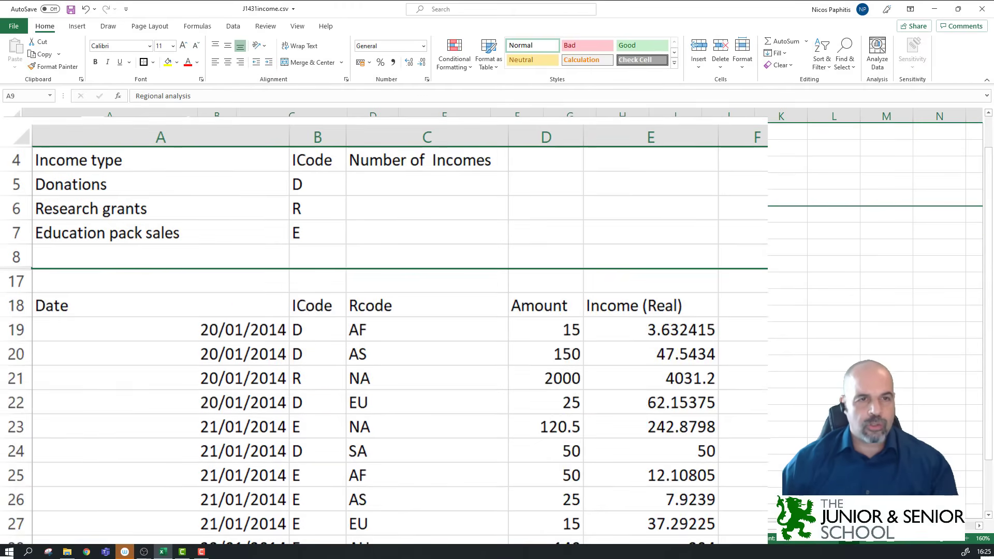
pyautogui.click(702, 335)
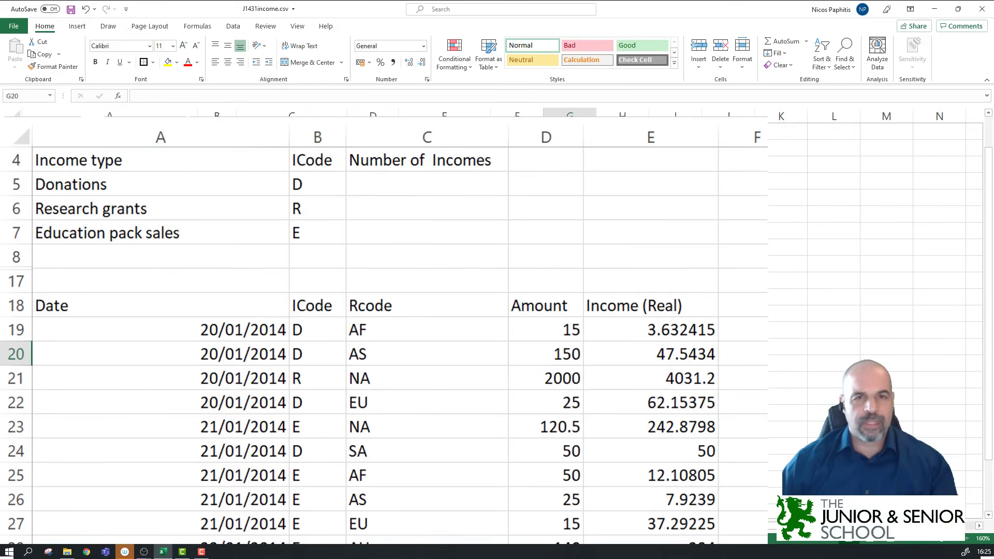
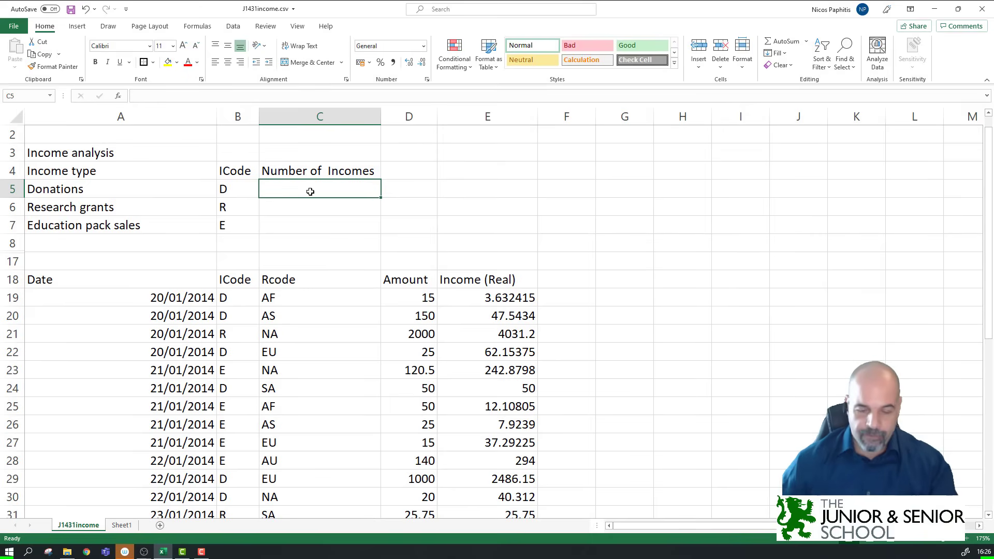
pyautogui.write('=')
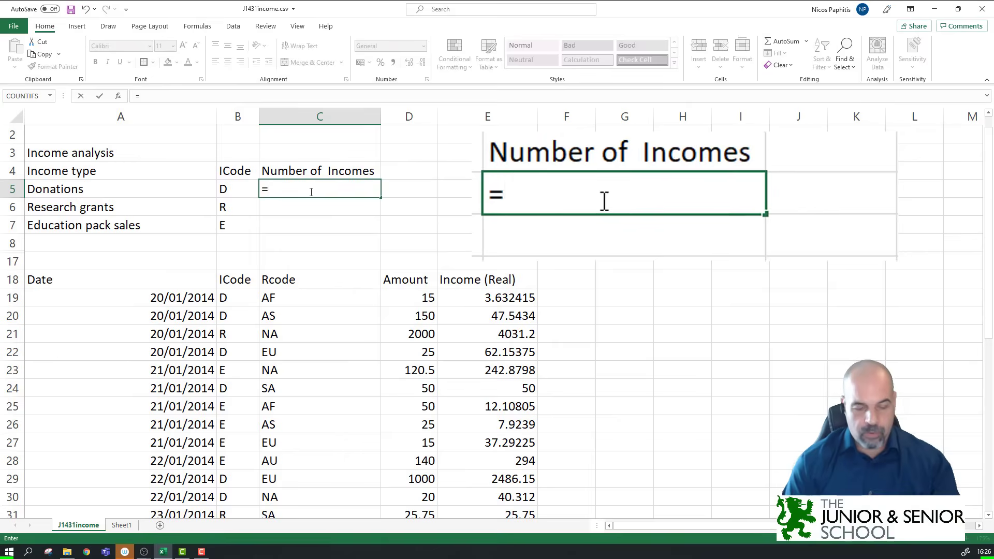
pyautogui.write('count')
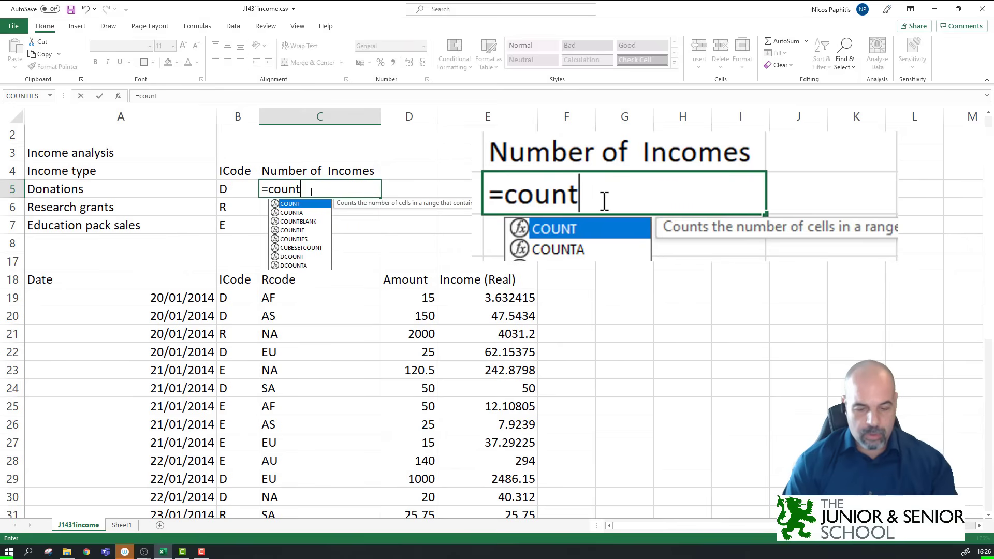
pyautogui.write('if(')
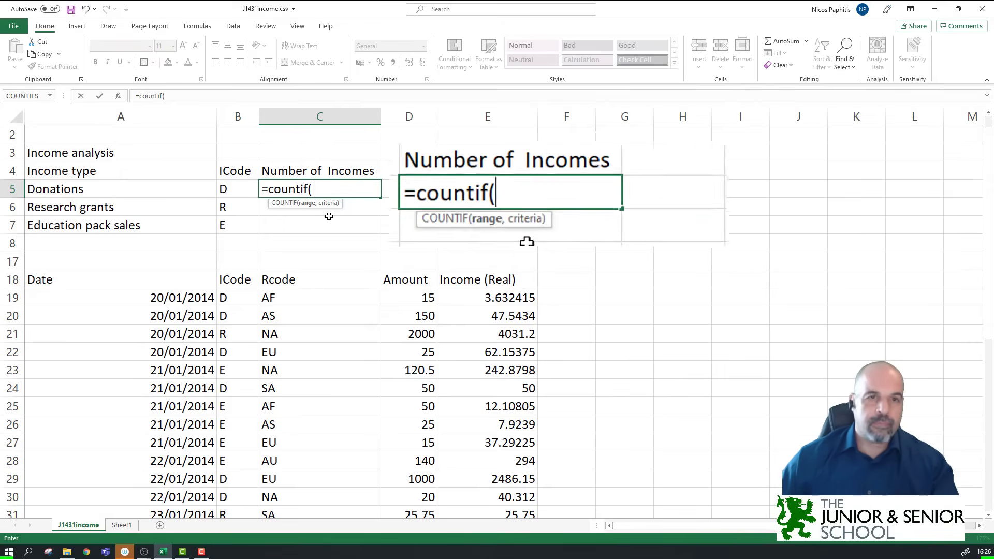
pyautogui.press('Escape')
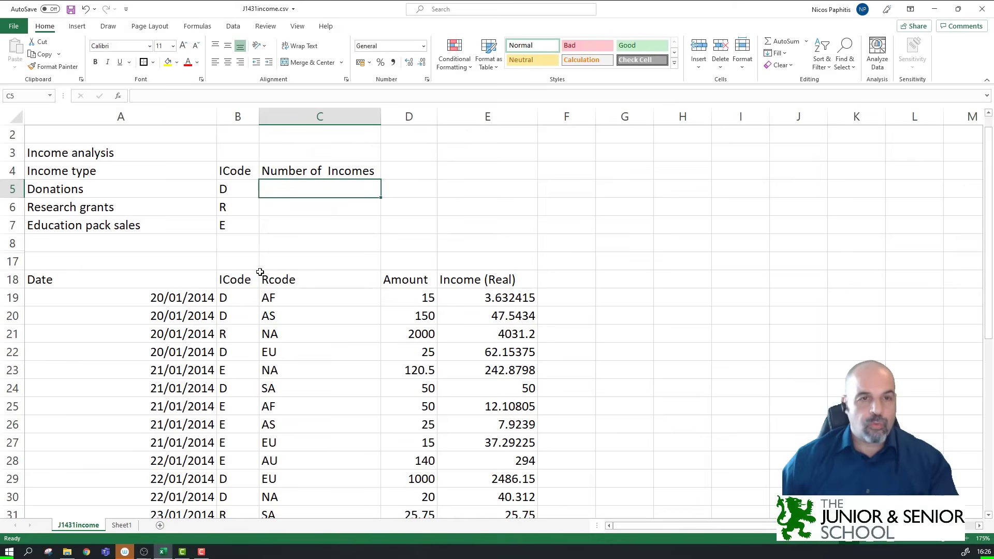
# Highlight the ICode entries in B19:B39 and locate cell C5, where the number of donations belongs.
pyautogui.moveTo(236, 303); pyautogui.dragTo(241, 479)
pyautogui.scroll(1, 298, 295)
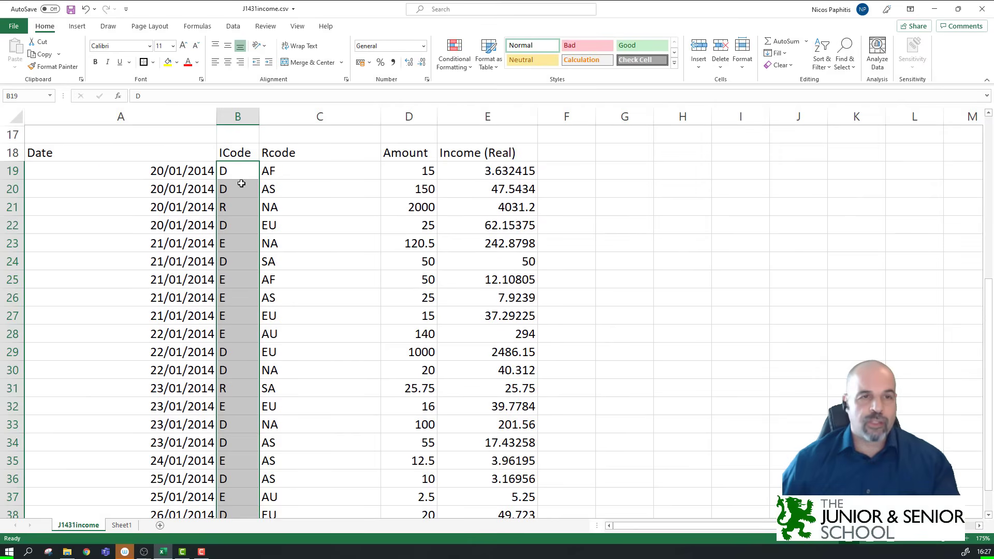
pyautogui.scroll(2, 243, 197)
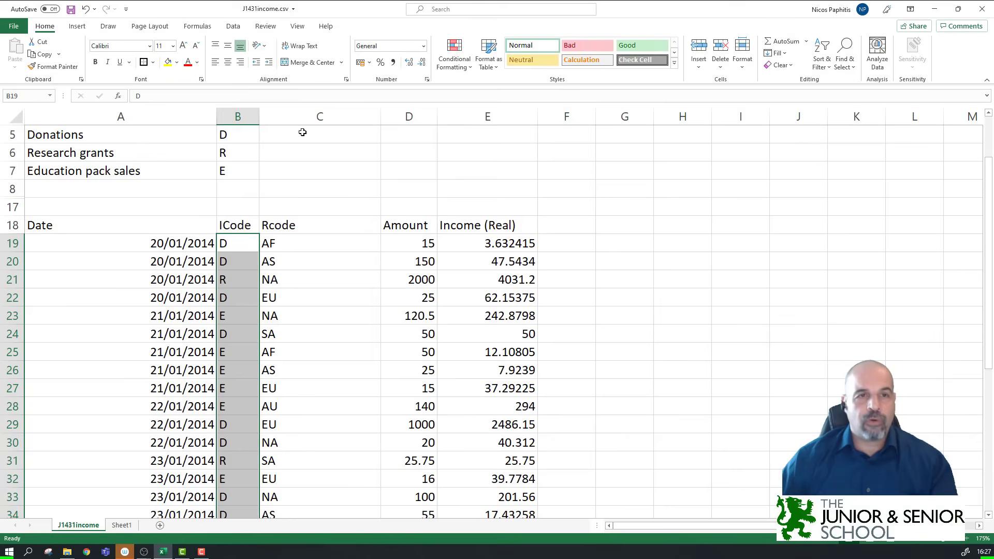
pyautogui.scroll(1, 310, 209)
pyautogui.scroll(-1, 309, 217)
pyautogui.click(290, 150)
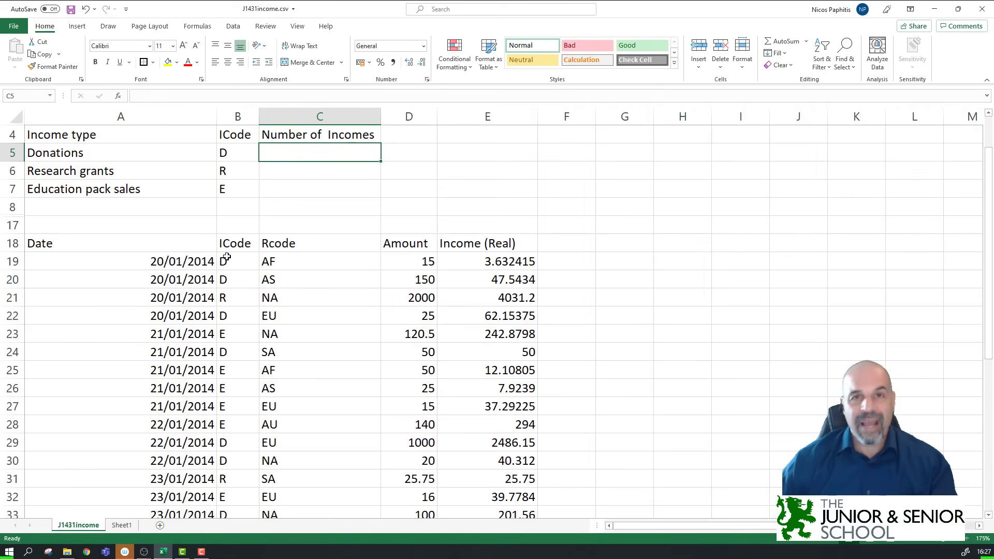
# Examine the ICode column from B19 to B39 for the entries coded D for donations.
pyautogui.moveTo(227, 259); pyautogui.dragTo(235, 477)
pyautogui.scroll(1, 266, 350)
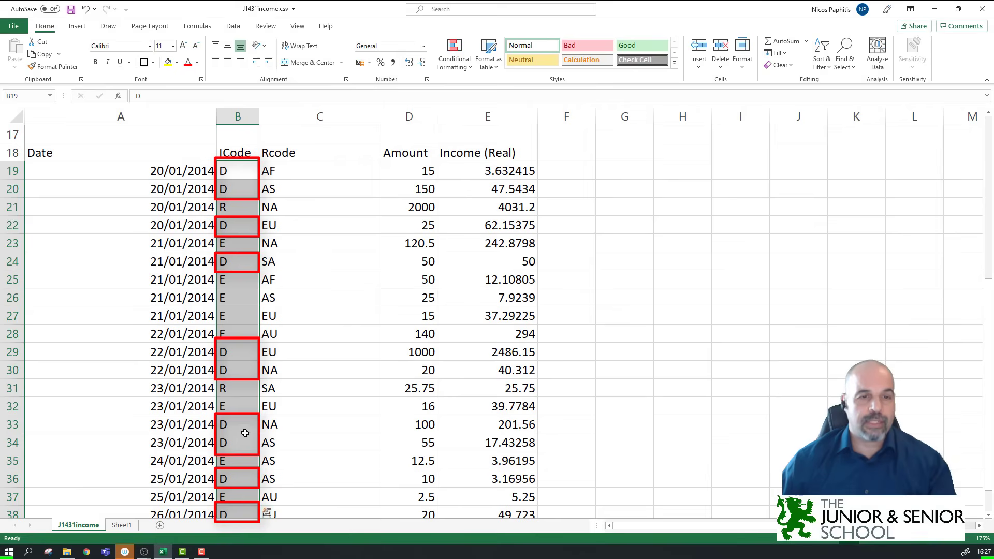
pyautogui.click(238, 512)
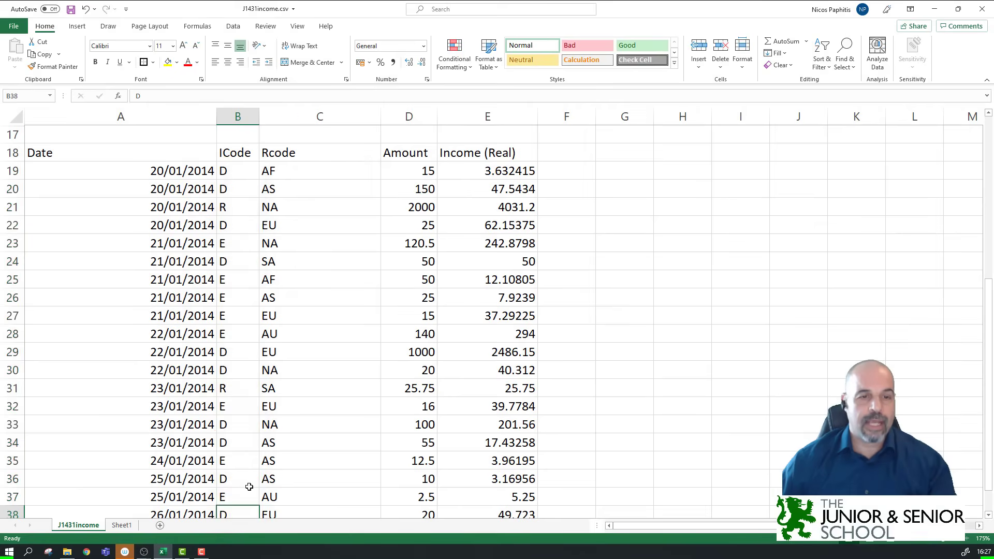
pyautogui.scroll(-1, 245, 498)
pyautogui.scroll(2, 262, 403)
pyautogui.scroll(1, 262, 402)
pyautogui.scroll(-2, 262, 402)
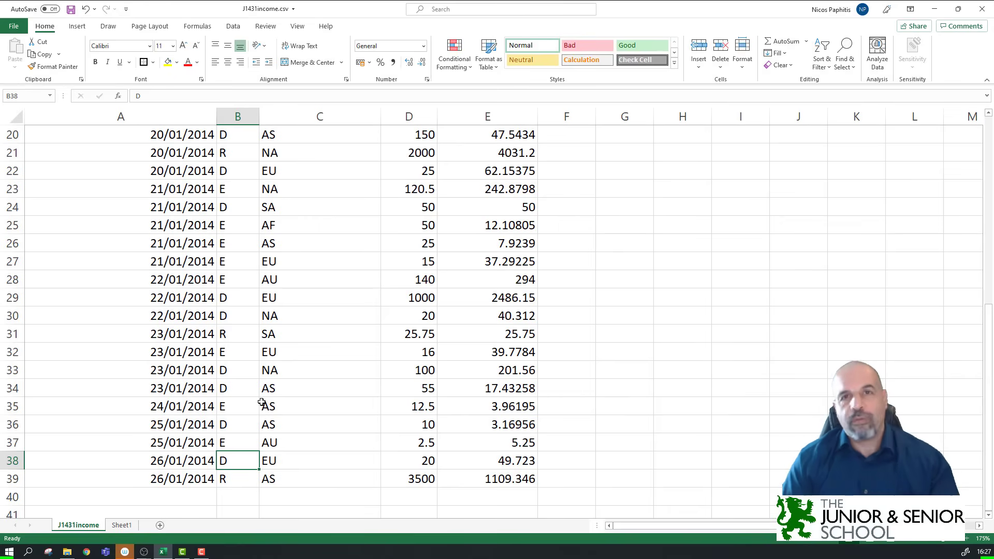
pyautogui.scroll(4, 262, 402)
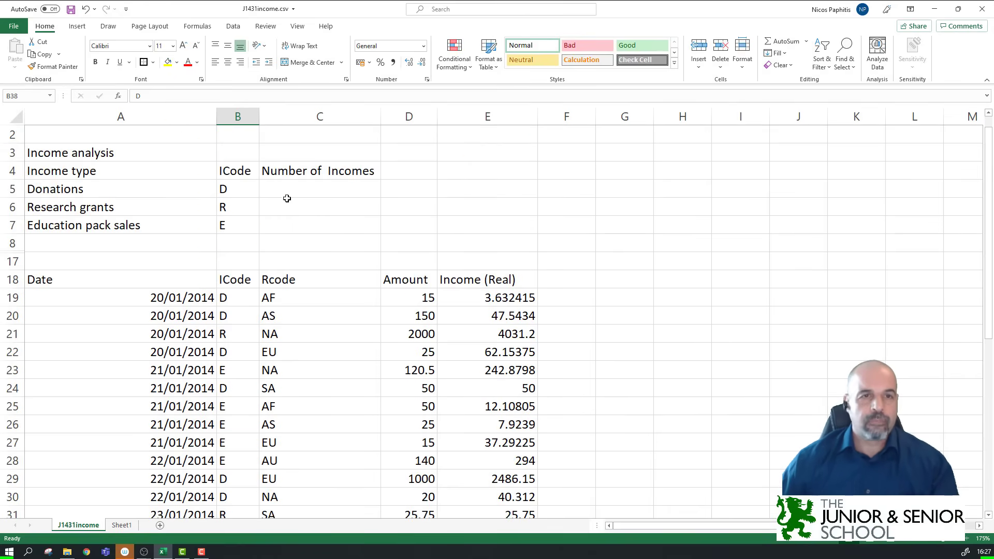
# Enter =COUNTIF(B19:B39,"D") in C5 to count the donations.
pyautogui.click(343, 188)
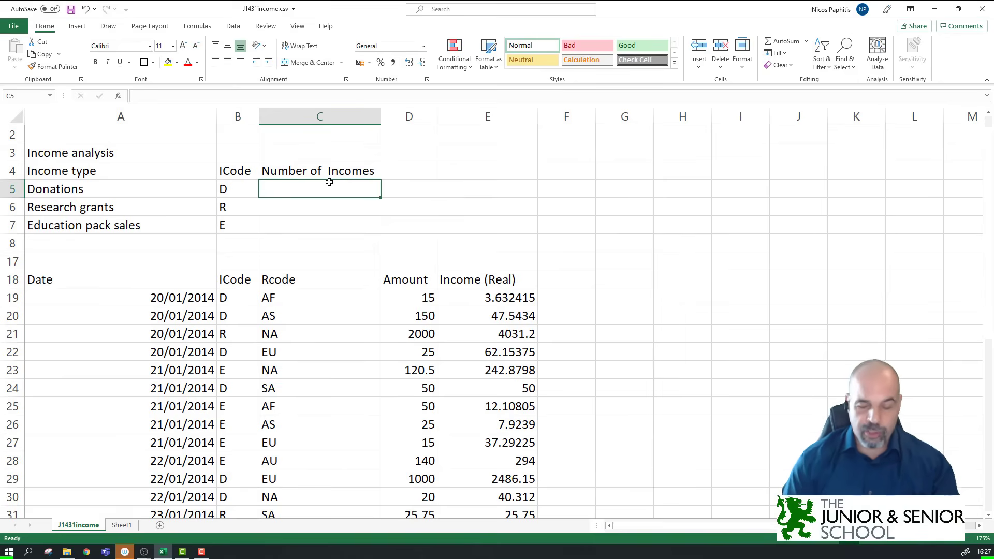
pyautogui.write('=')
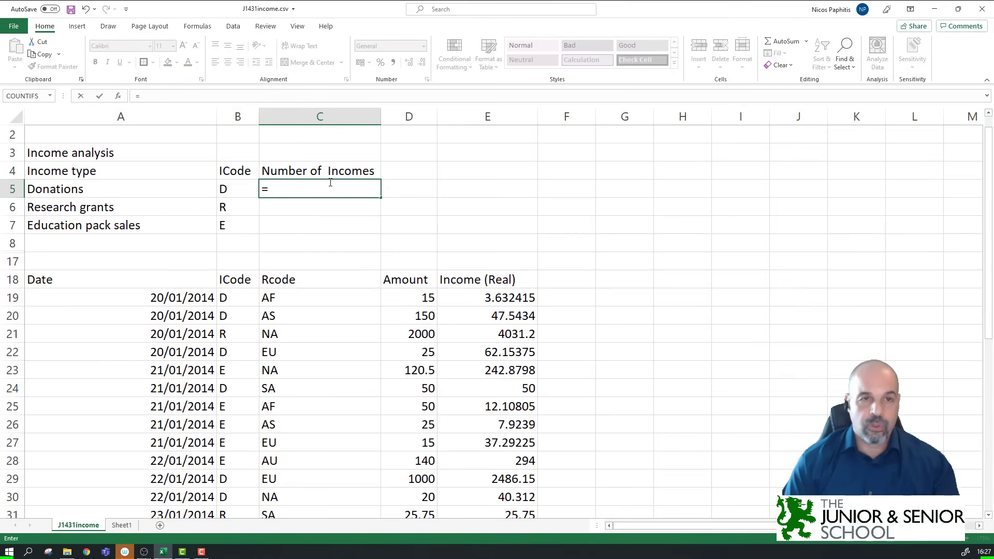
pyautogui.write('countif')
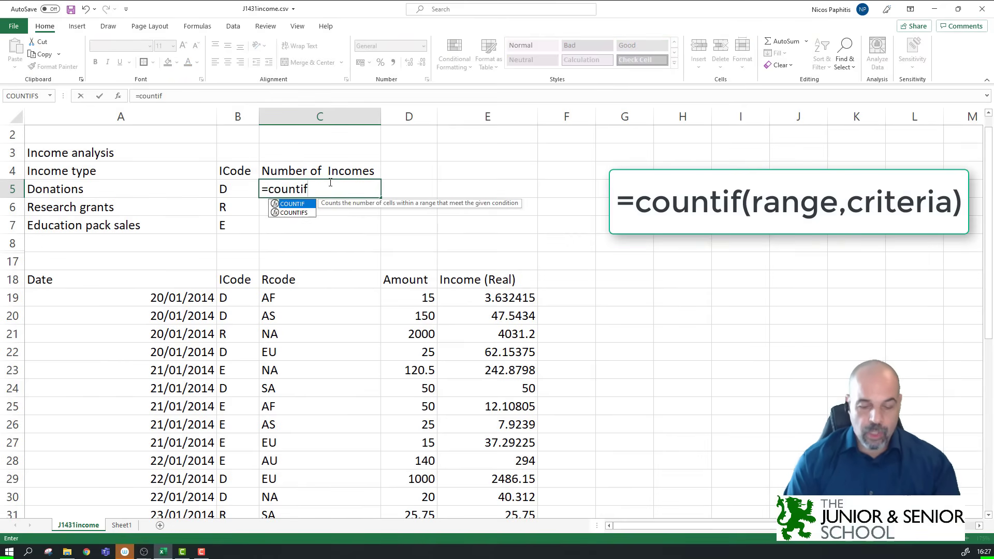
pyautogui.write('(')
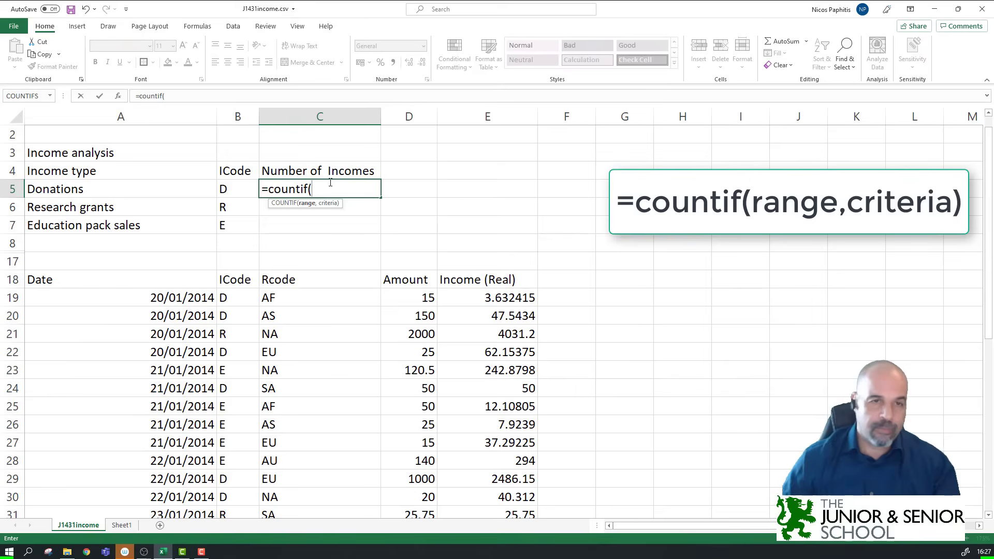
pyautogui.scroll(-1, 342, 235)
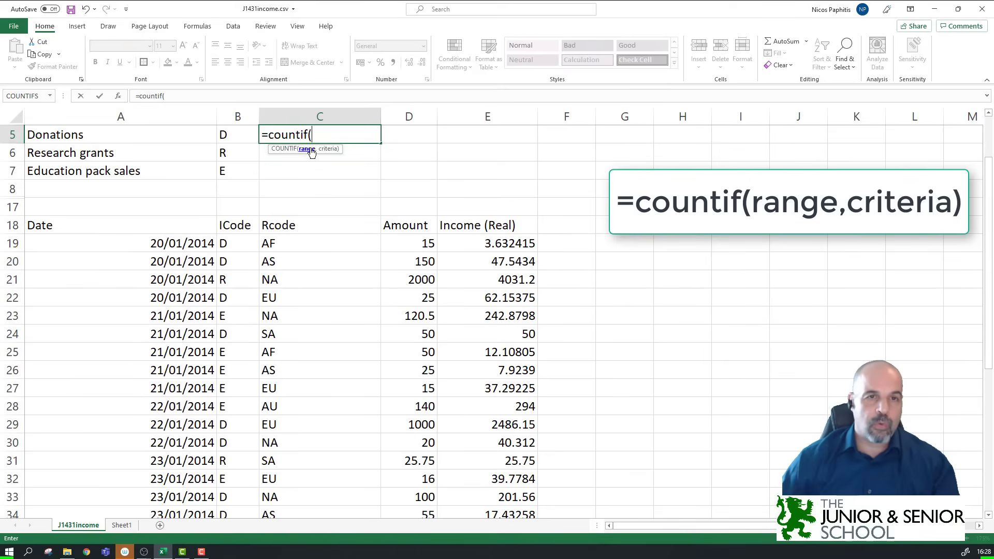
pyautogui.moveTo(225, 243); pyautogui.dragTo(241, 479)
pyautogui.scroll(4, 326, 309)
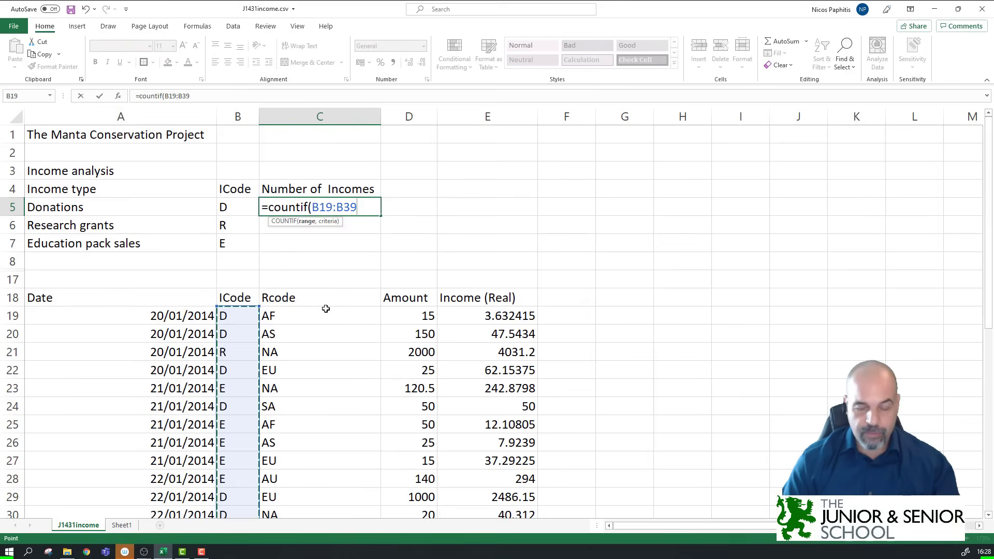
pyautogui.write(',')
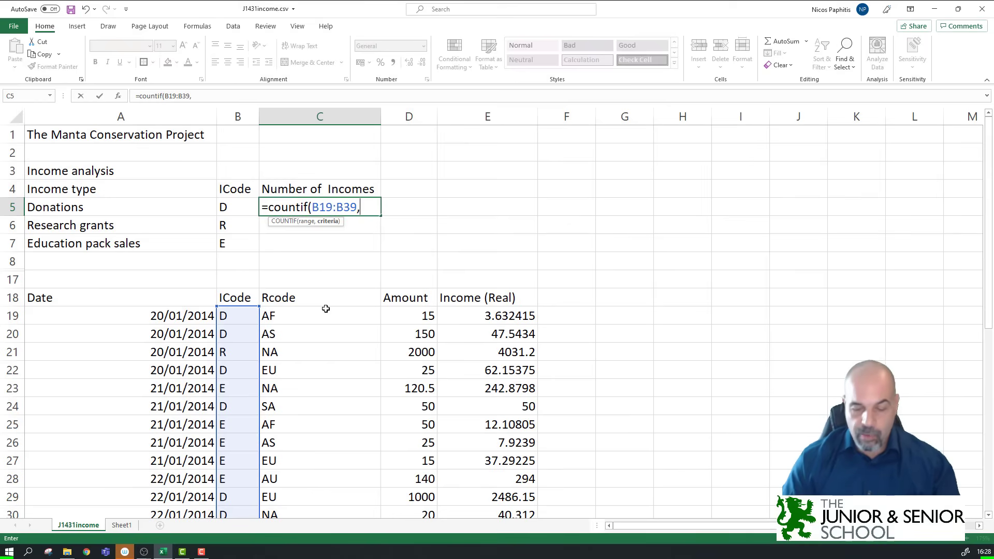
pyautogui.write('"D')
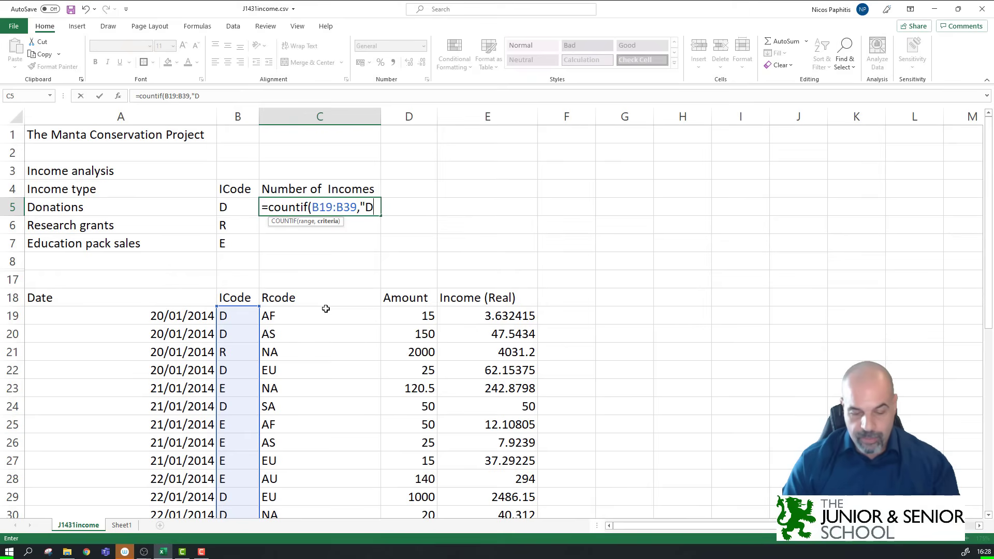
pyautogui.write('"')
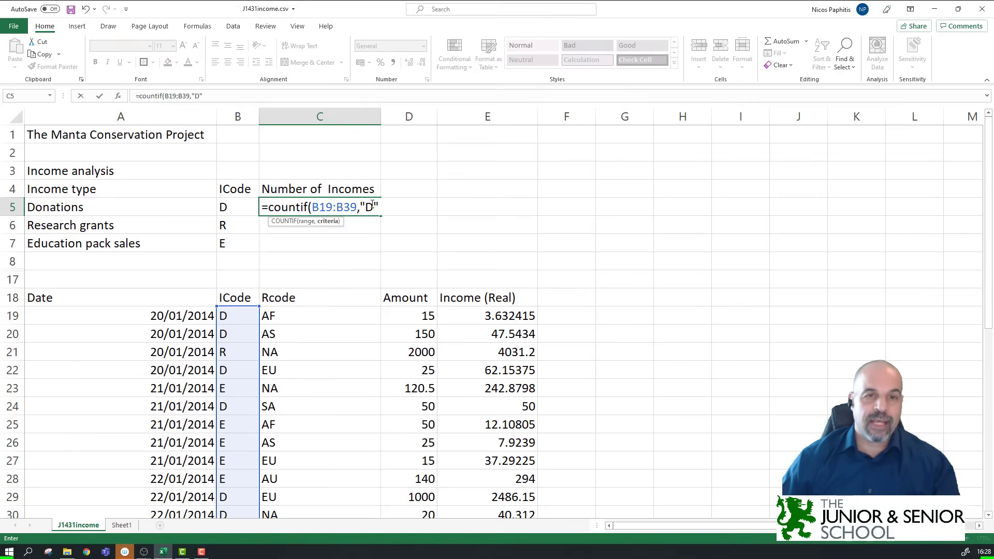
pyautogui.write(')')
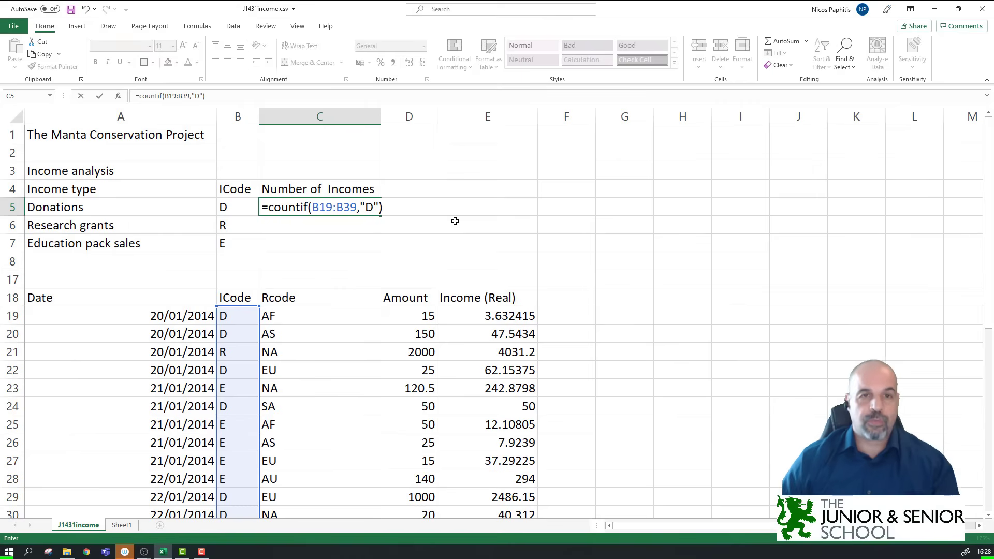
pyautogui.press('Return')
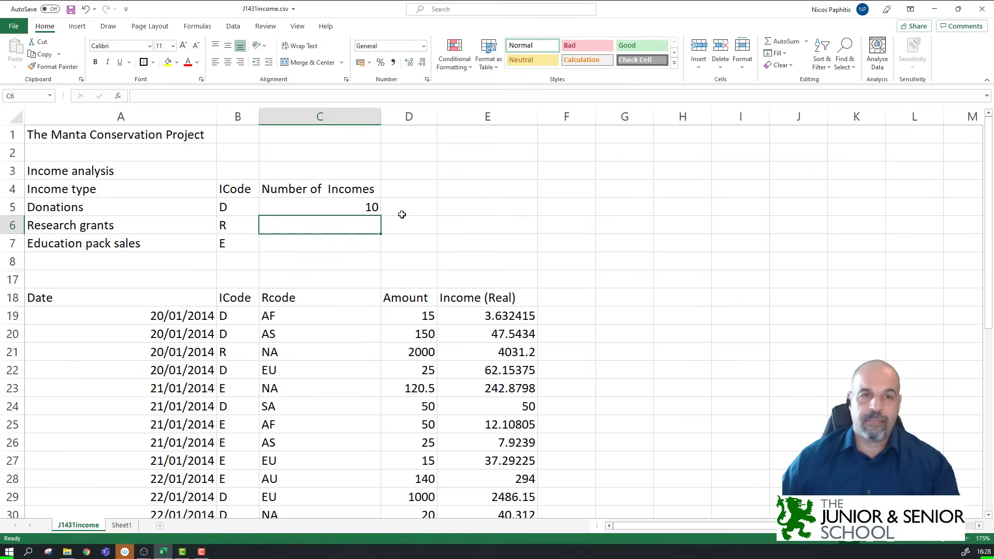
# Test the hard-coded criterion in C5 by changing the Donations ICode in B5 to R, and undo that change.
pyautogui.click(339, 207)
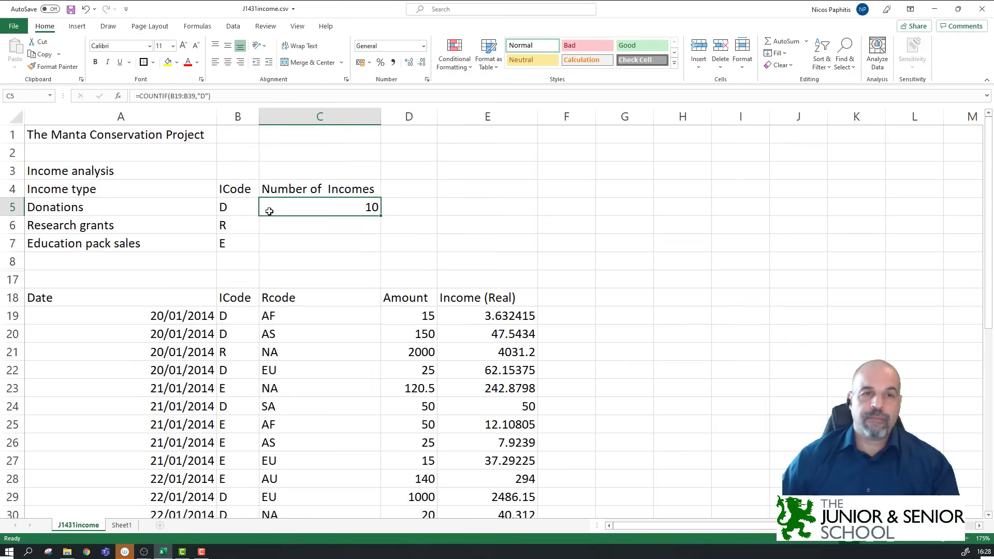
pyautogui.click(232, 205)
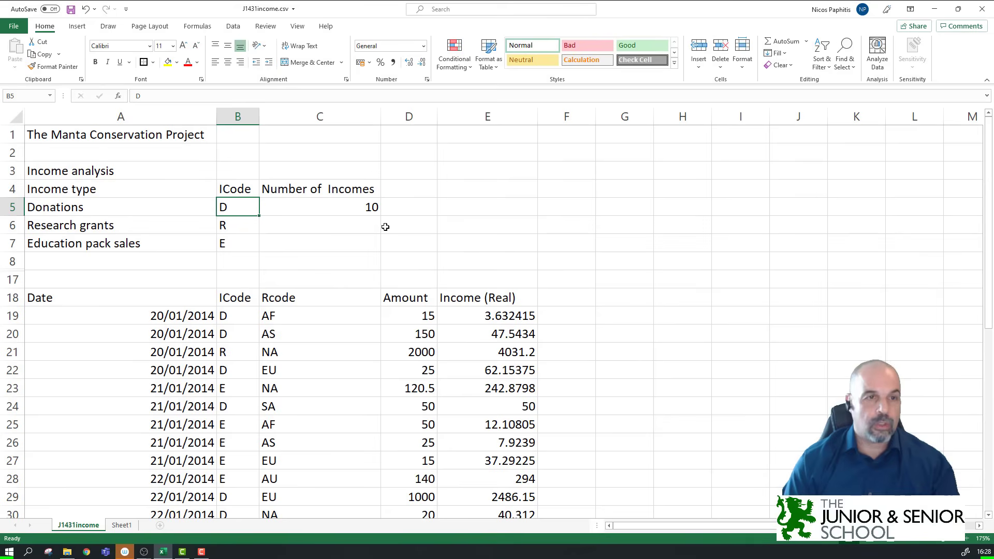
pyautogui.write('R')
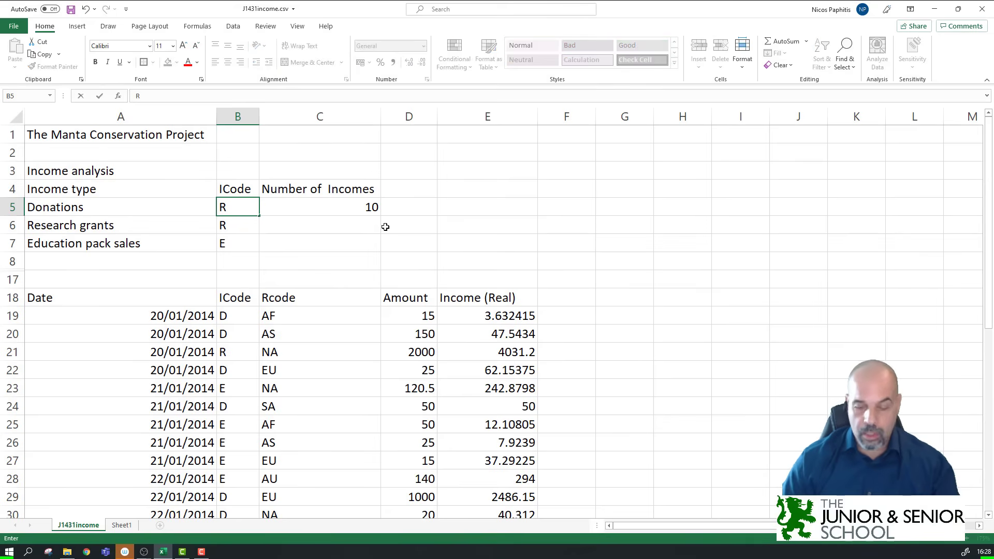
pyautogui.press('Return')
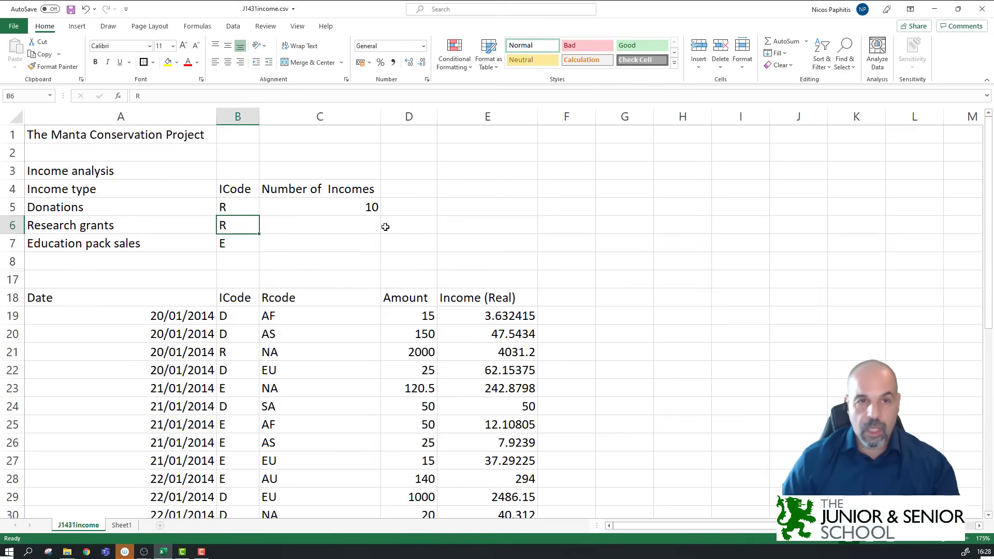
pyautogui.click(338, 211)
pyautogui.hotkey('ctrl', 'z')
# Replace the "D" criterion in C5's COUNTIF with a reference to B5 and fill the formula down to C7.
pyautogui.click(327, 205)
pyautogui.press('F2')
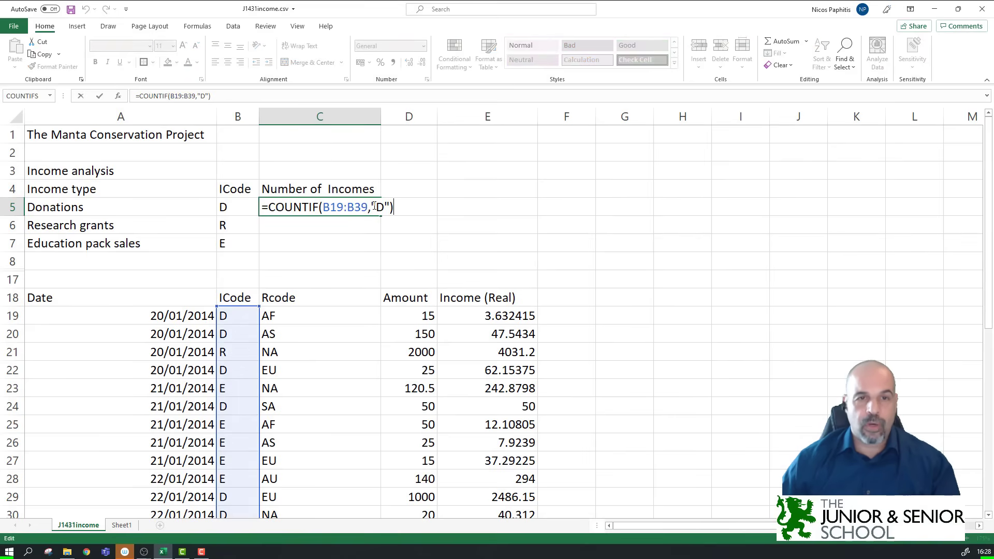
pyautogui.moveTo(374, 206); pyautogui.dragTo(390, 206)
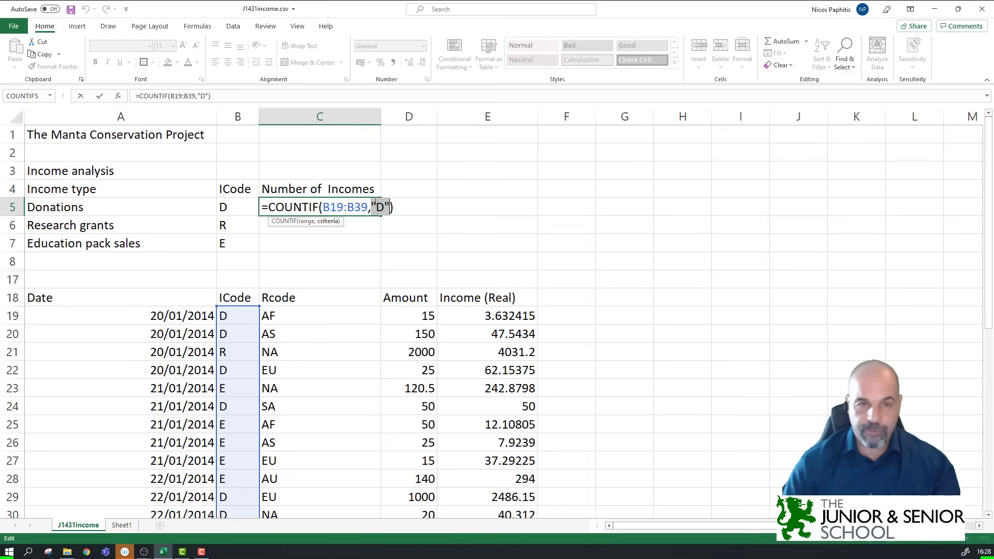
pyautogui.press('Delete')
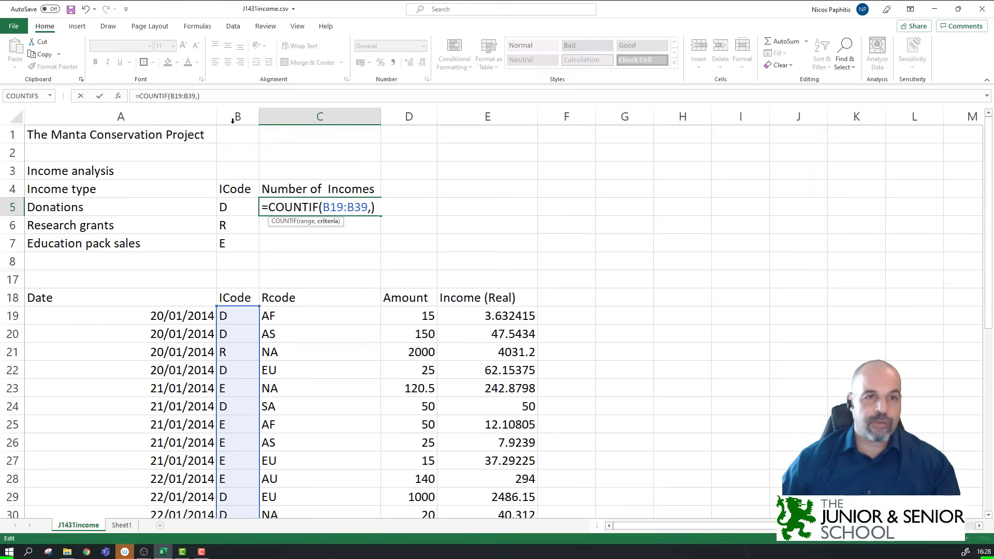
pyautogui.click(234, 208)
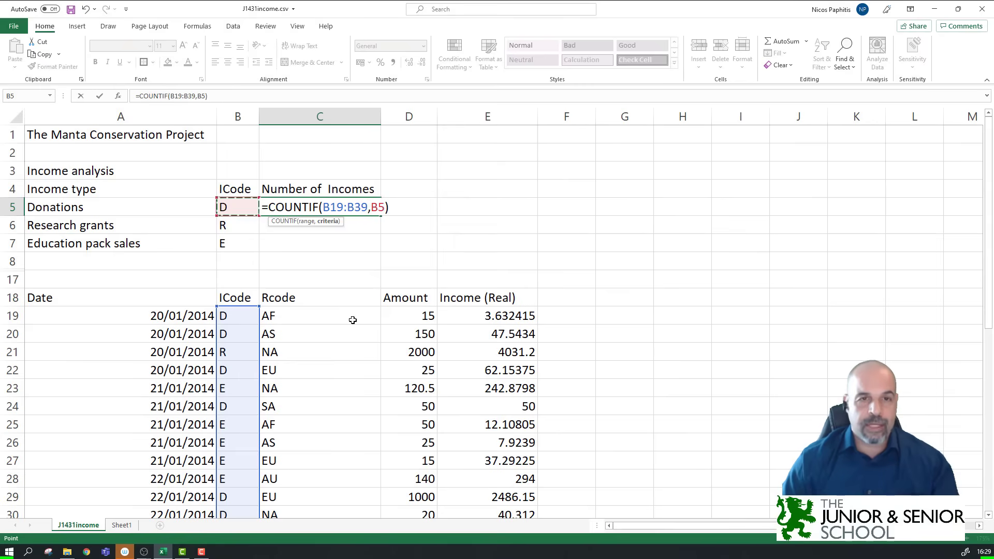
pyautogui.press('Return')
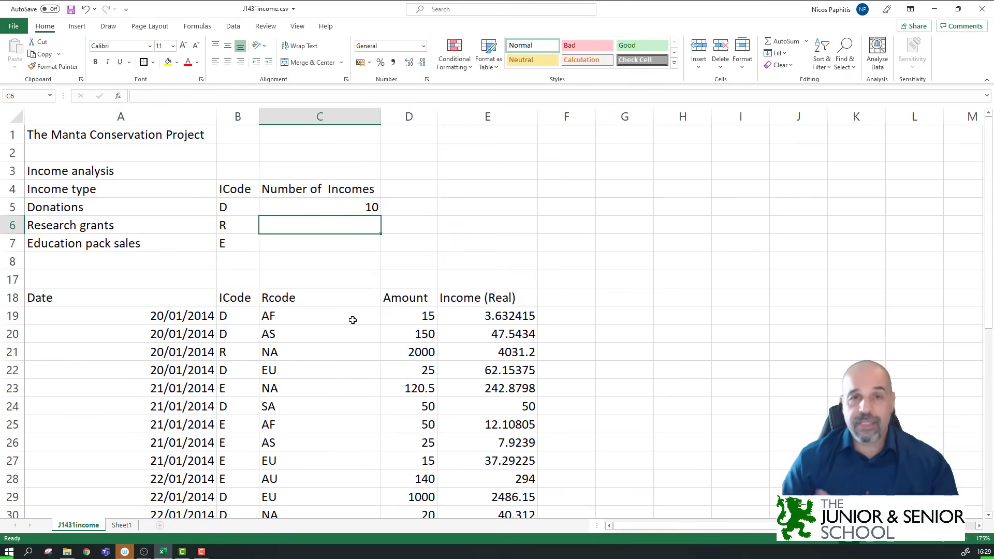
pyautogui.click(347, 207)
pyautogui.moveTo(381, 240); pyautogui.dragTo(378, 255)
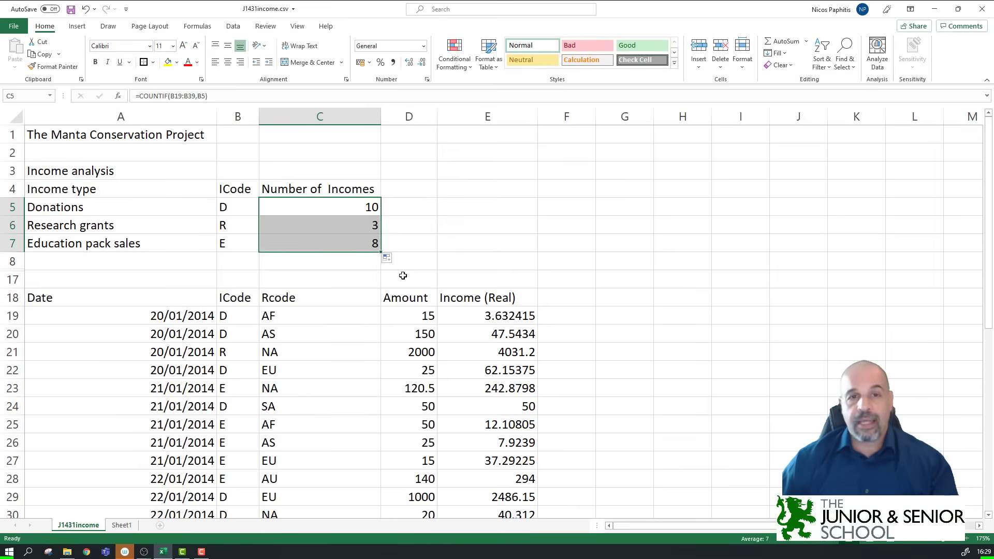
# Examine the range and criterion of C7's COUNTIF formula against the ICode entries in B19:B39.
pyautogui.click(324, 242)
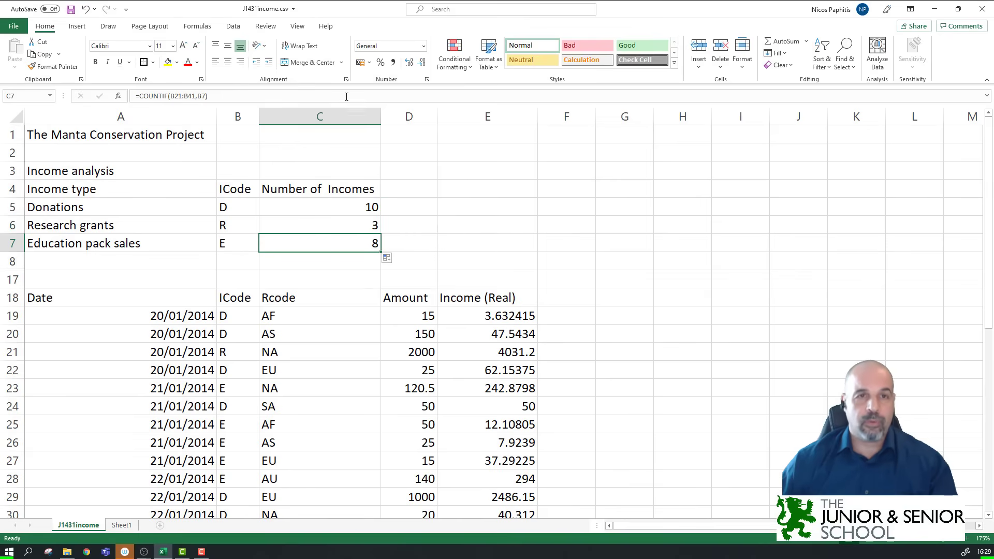
pyautogui.press('F2')
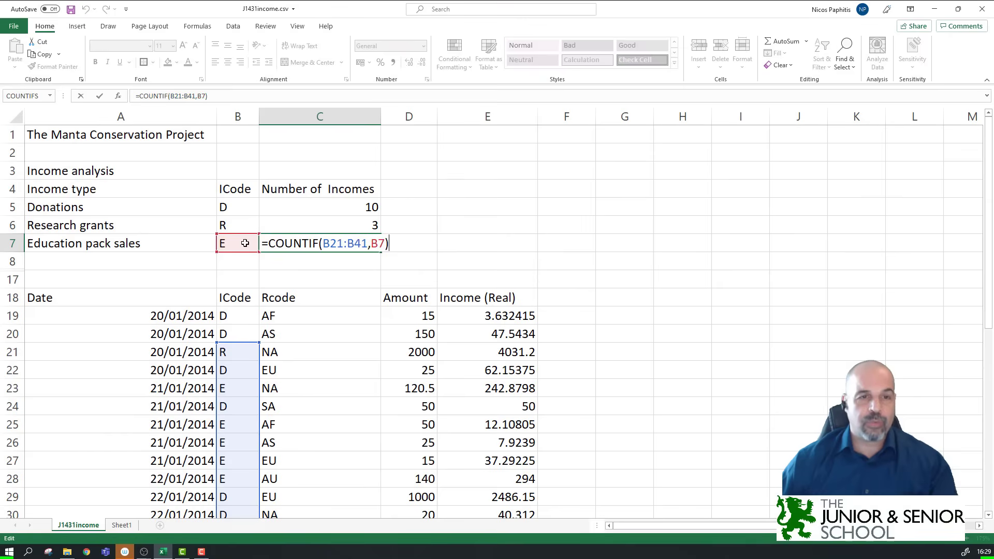
pyautogui.scroll(-5, 288, 297)
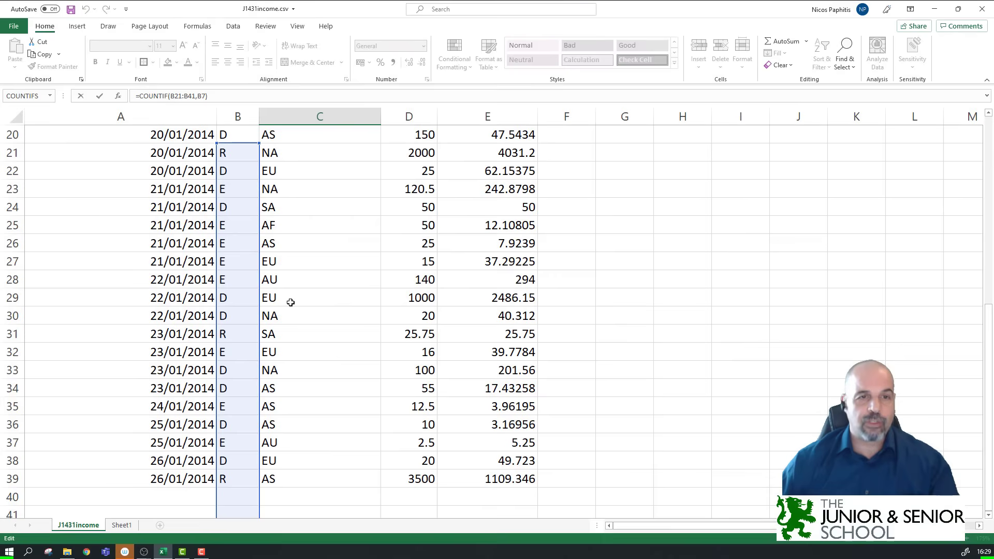
pyautogui.scroll(2, 262, 222)
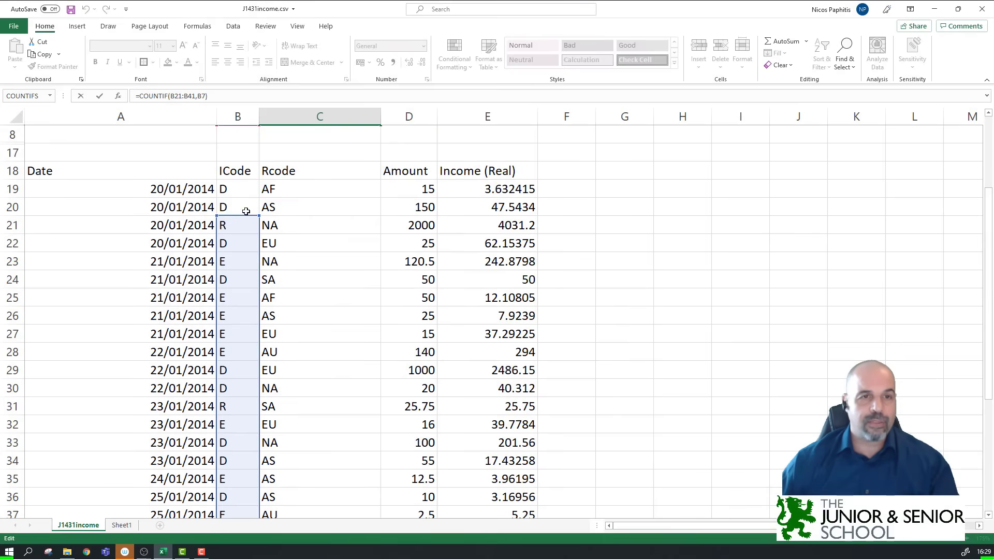
pyautogui.scroll(-4, 235, 219)
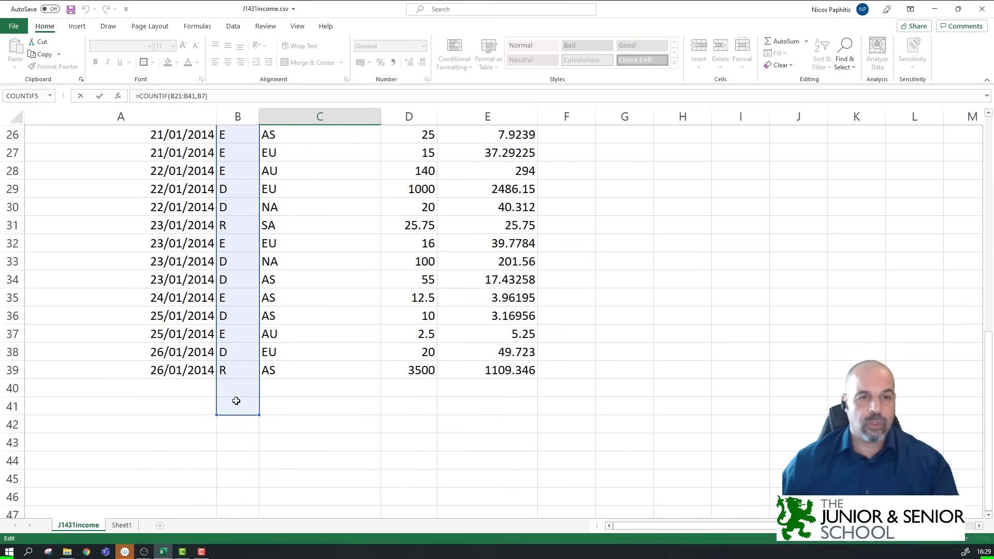
pyautogui.scroll(4, 248, 393)
pyautogui.scroll(1, 252, 392)
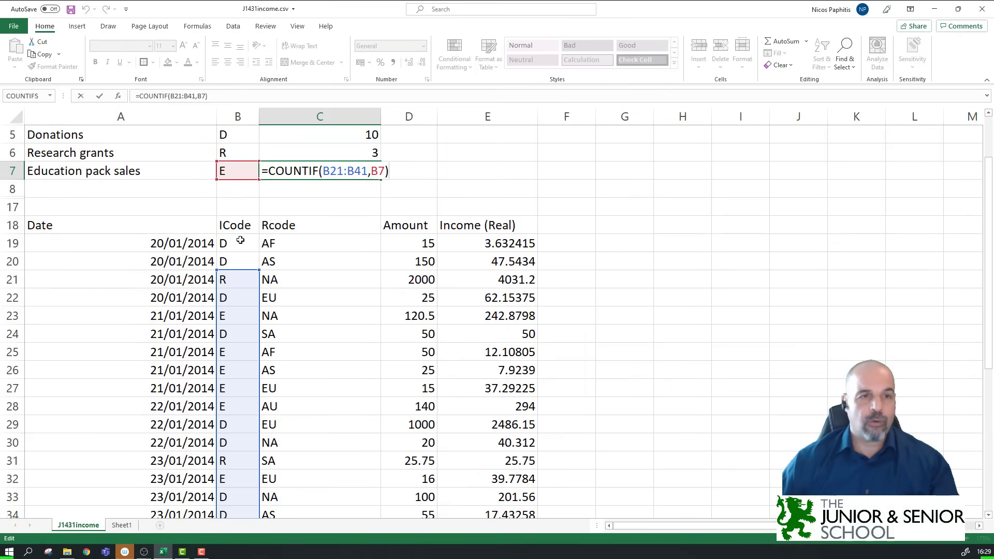
pyautogui.scroll(-5, 257, 270)
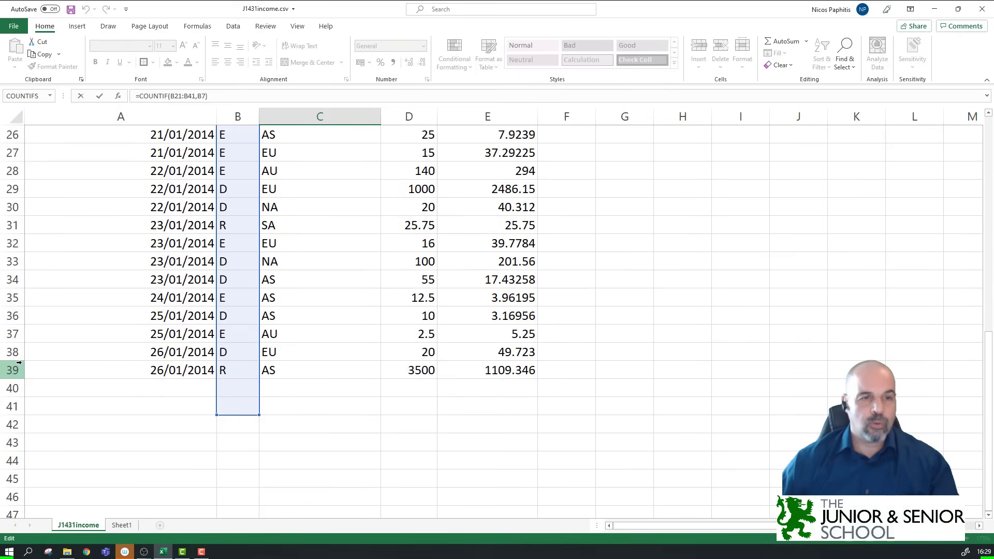
pyautogui.scroll(7, 246, 368)
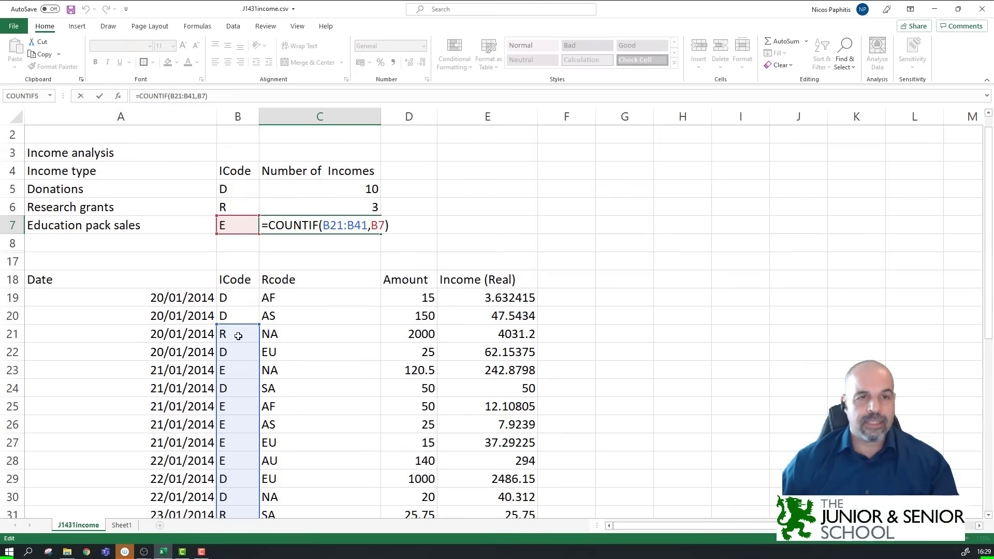
pyautogui.scroll(-4, 241, 357)
pyautogui.scroll(5, 290, 290)
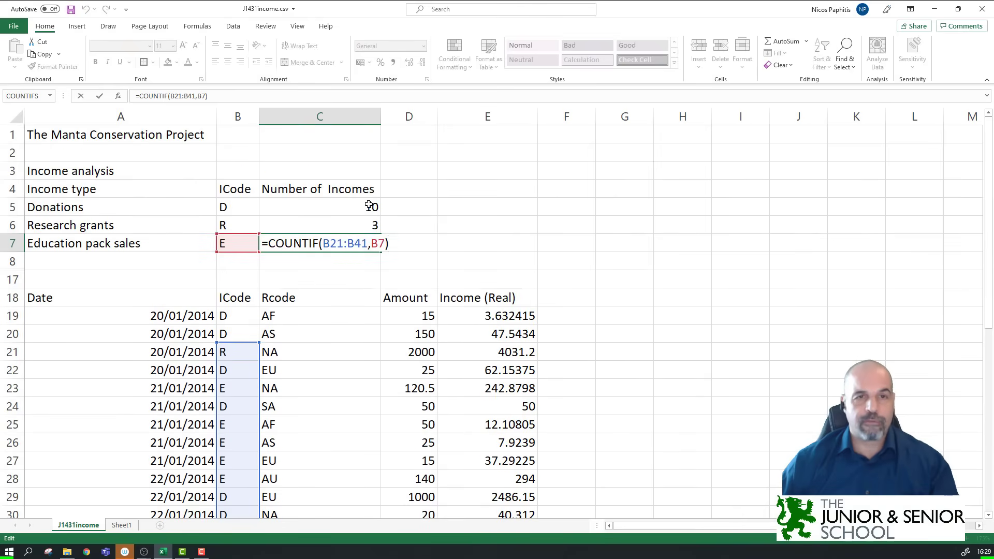
pyautogui.hotkey('ctrl', 'Return')
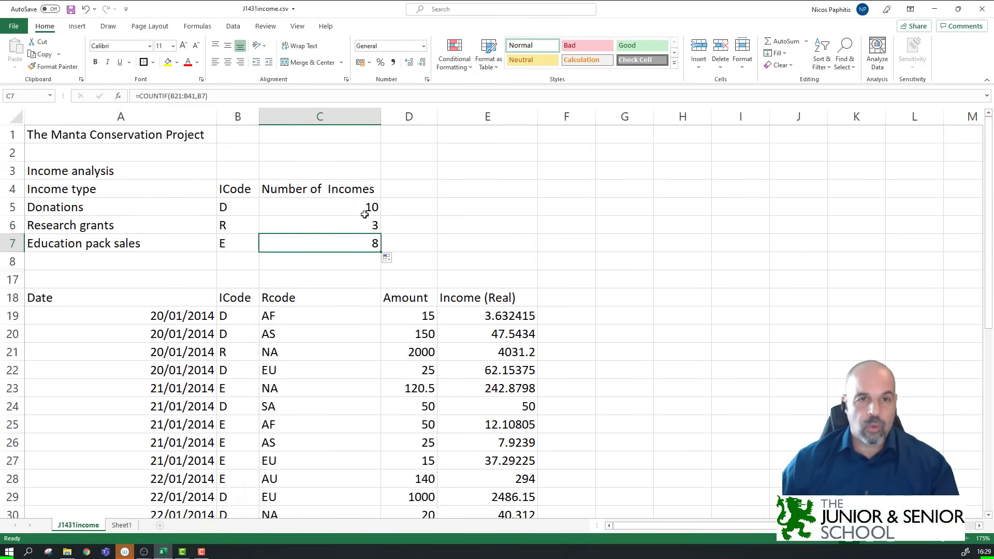
# Make the COUNTIF range in C5 absolute as $B$19:$B$39, keeping B5 as the relative criterion.
pyautogui.click(362, 212)
pyautogui.press('F2')
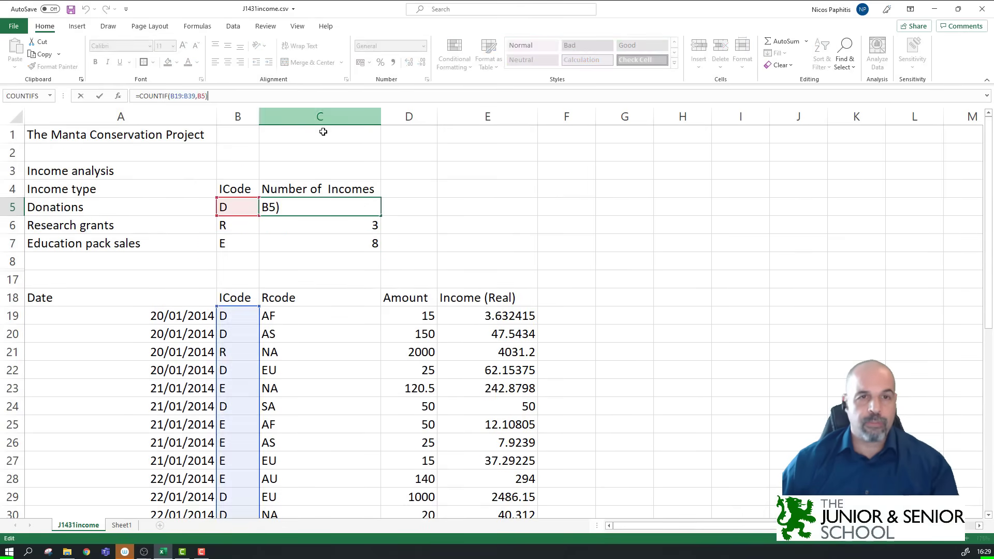
pyautogui.moveTo(323, 207); pyautogui.dragTo(365, 208)
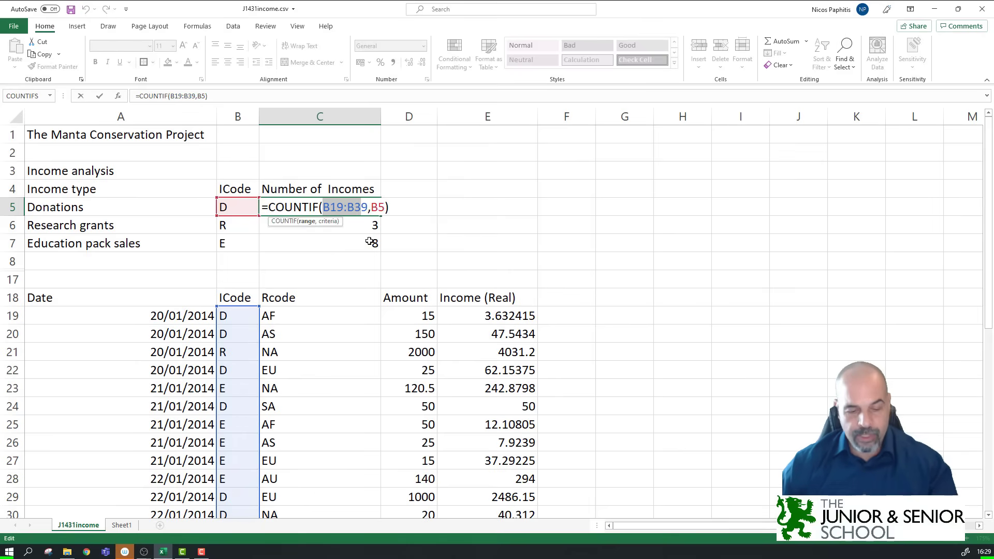
pyautogui.press('F4')
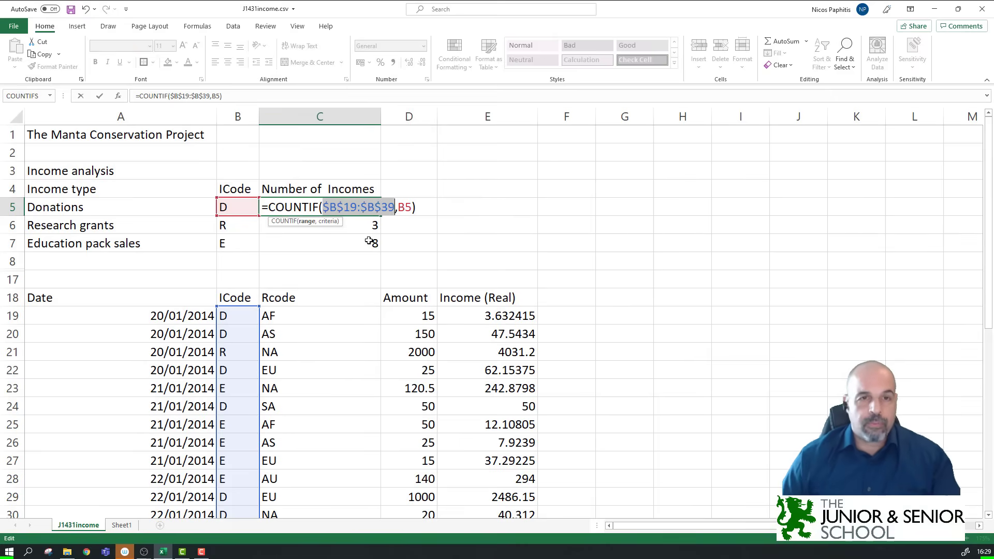
pyautogui.press('Return')
pyautogui.click(326, 206)
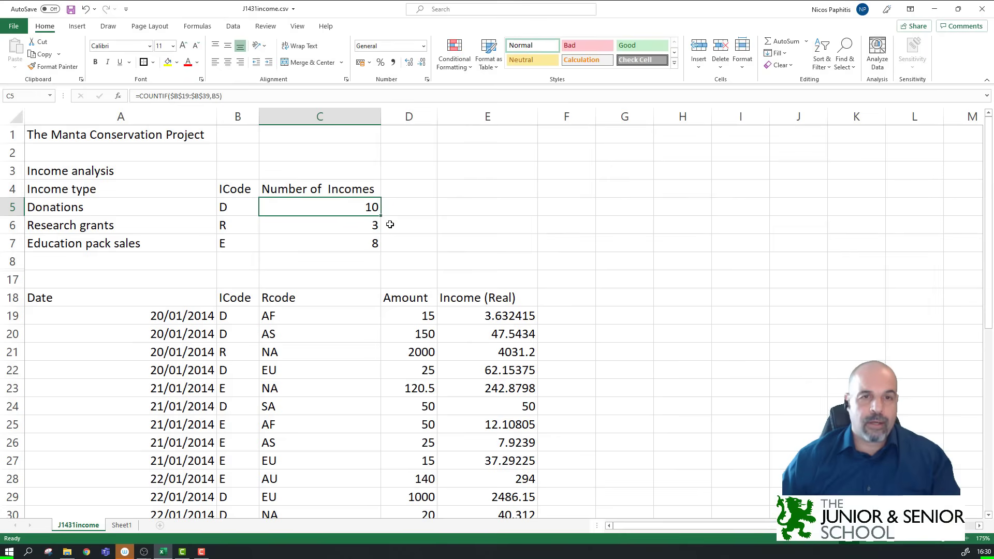
# Fill the absolute-range COUNTIF formula from C5 down to C7.
pyautogui.moveTo(381, 216); pyautogui.dragTo(386, 258)
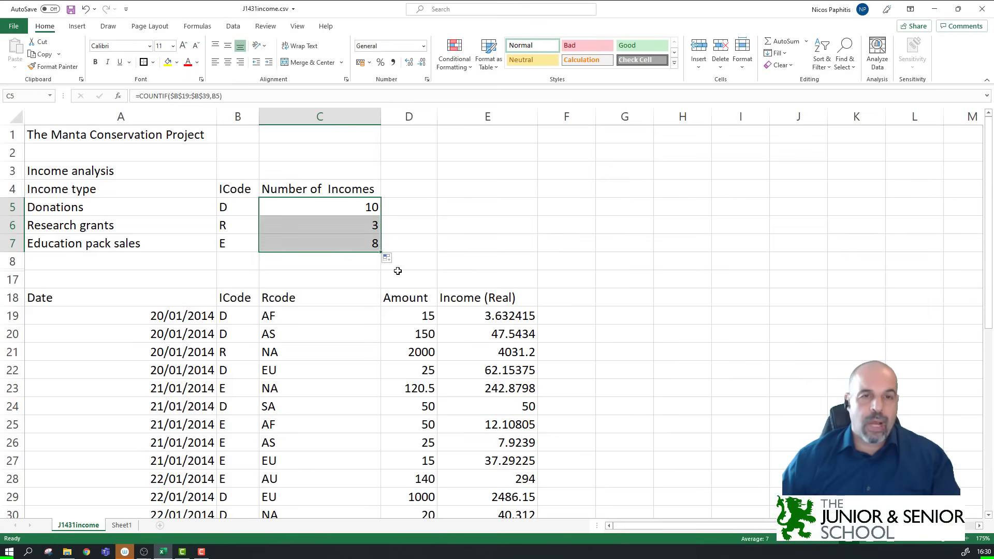
pyautogui.click(330, 231)
pyautogui.click(331, 210)
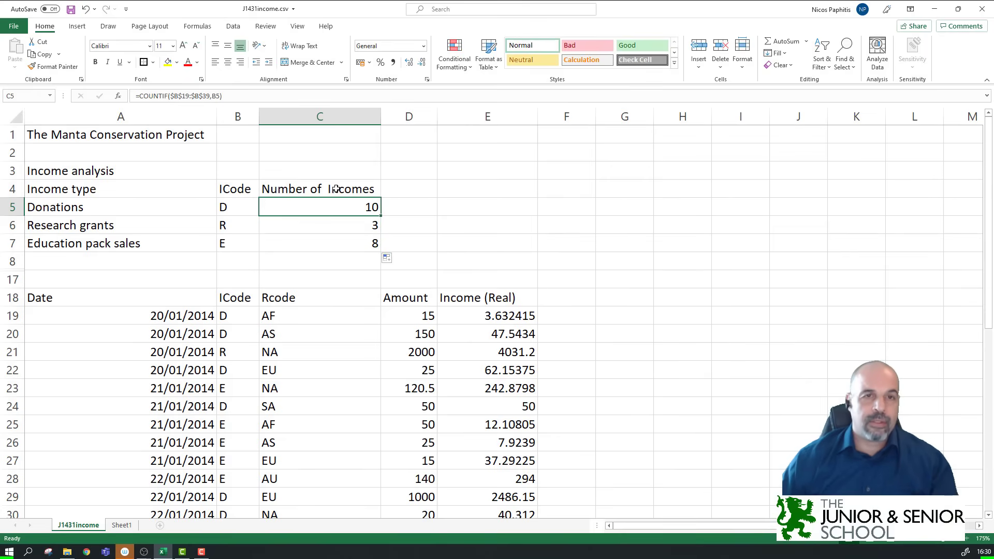
# Inspect the relative B5 criterion in C5's COUNTIF and fill the formula down to C7 again.
pyautogui.click(346, 94)
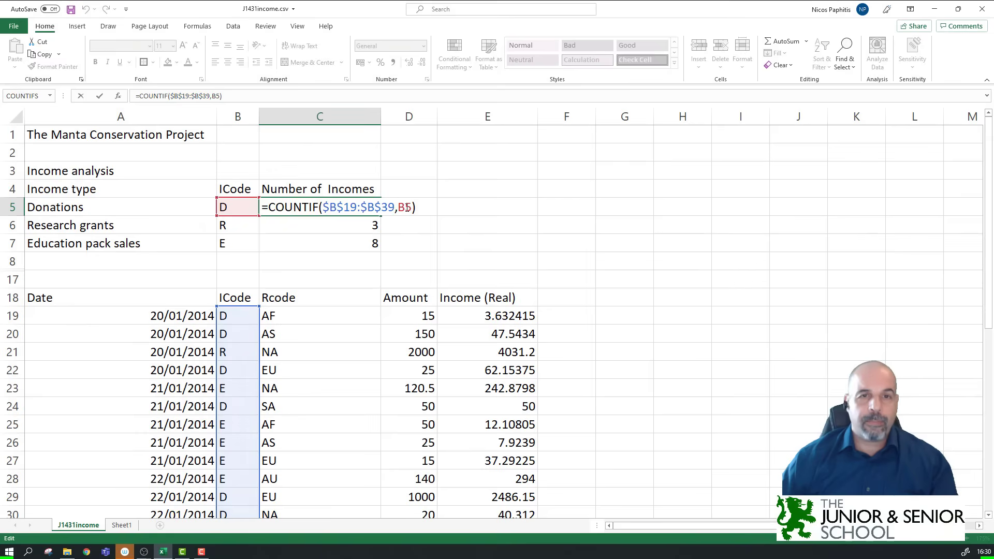
pyautogui.doubleClick(406, 207)
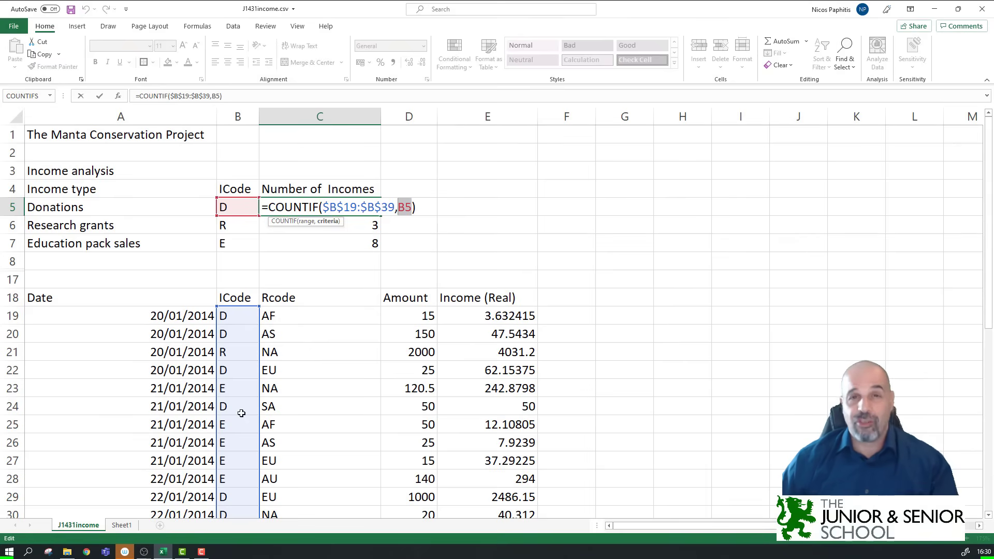
pyautogui.press('Return')
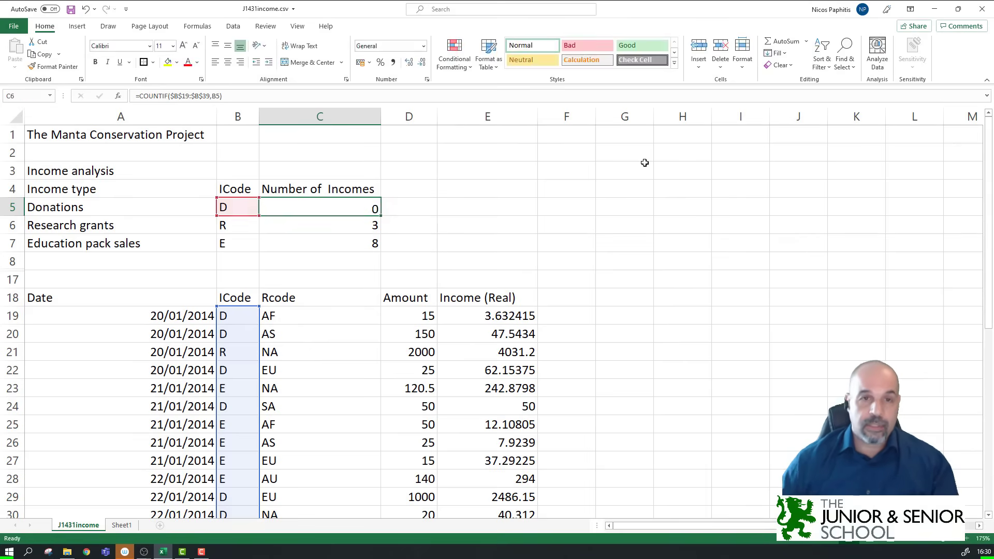
pyautogui.click(370, 212)
pyautogui.moveTo(381, 216); pyautogui.dragTo(381, 253)
pyautogui.click(355, 246)
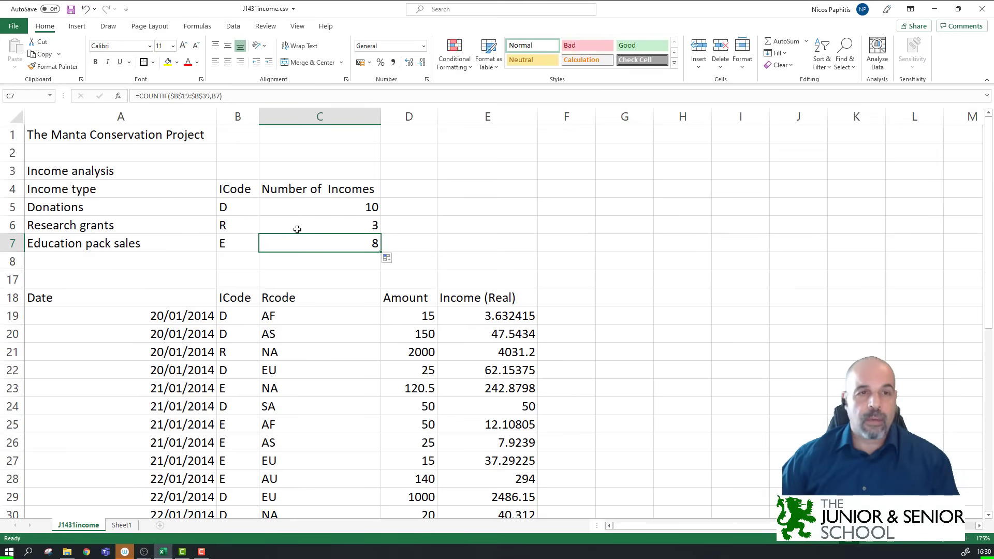
# Check the Research grants count by selecting every R entry in the ICode column, B21, B31 and B39.
pyautogui.scroll(-3, 352, 290)
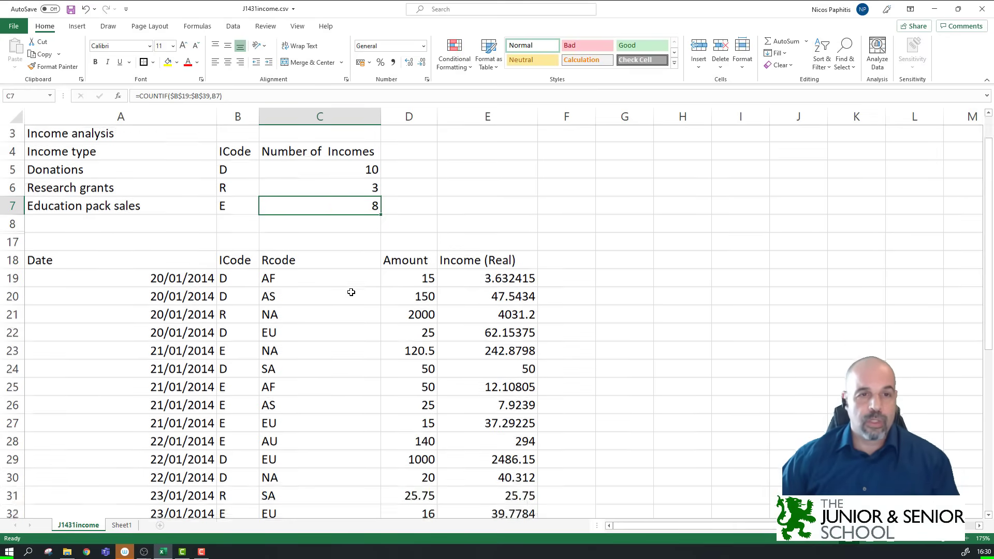
pyautogui.click(233, 208)
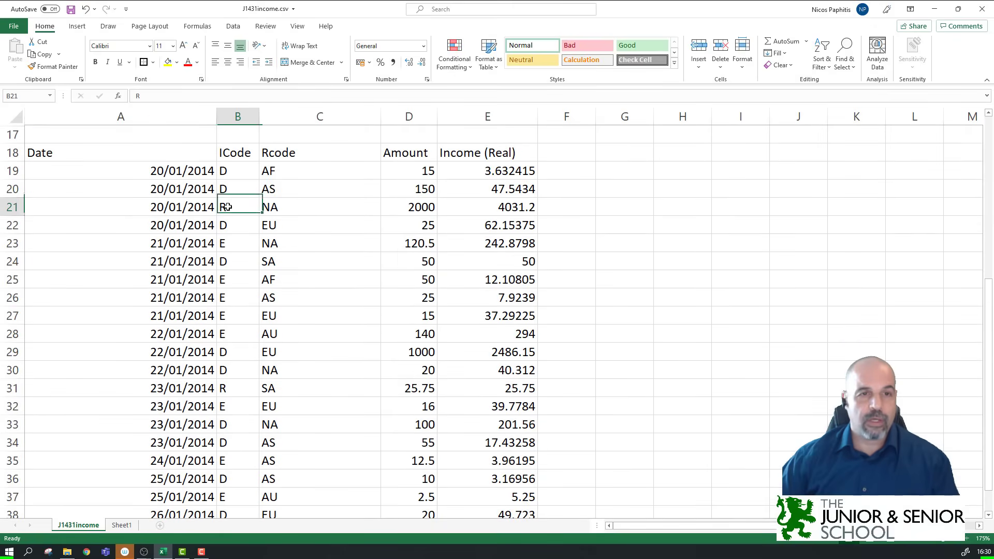
pyautogui.keyDown('ctrl'); pyautogui.click(241, 389); pyautogui.keyUp('ctrl')
pyautogui.scroll(-2, 280, 373)
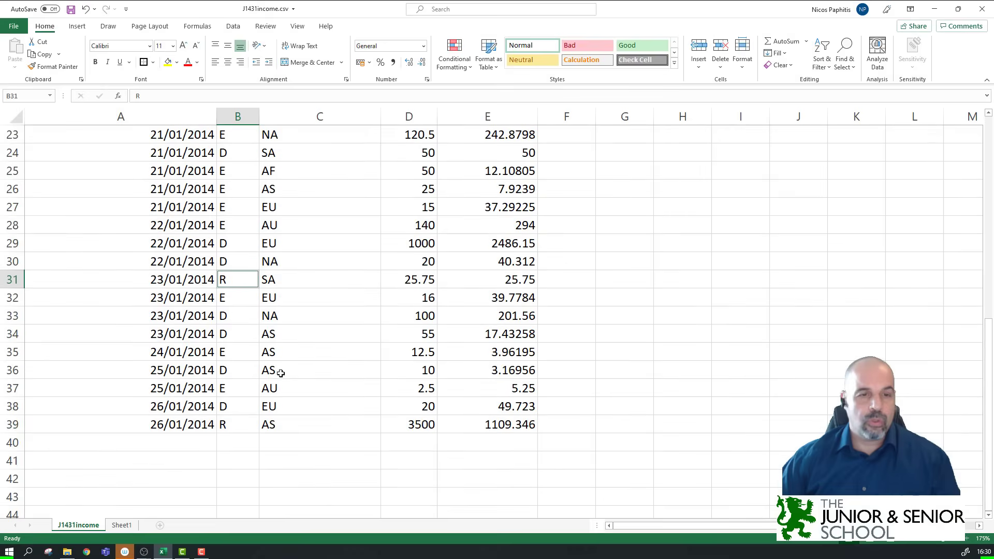
pyautogui.keyDown('ctrl'); pyautogui.click(236, 424); pyautogui.keyUp('ctrl')
pyautogui.scroll(2, 319, 350)
pyautogui.keyDown('ctrl'); pyautogui.scroll(-1, 319, 350); pyautogui.keyUp('ctrl')
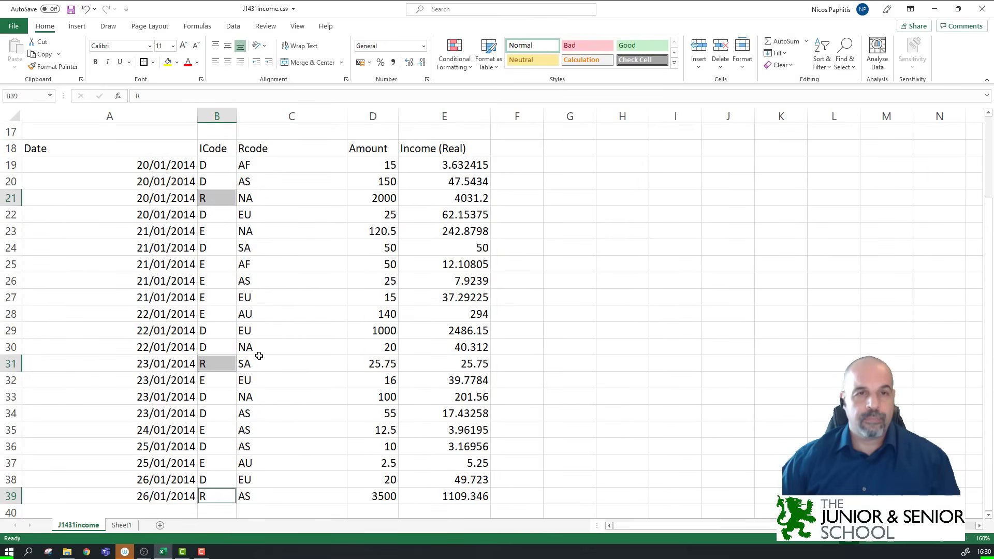
pyautogui.scroll(3, 259, 356)
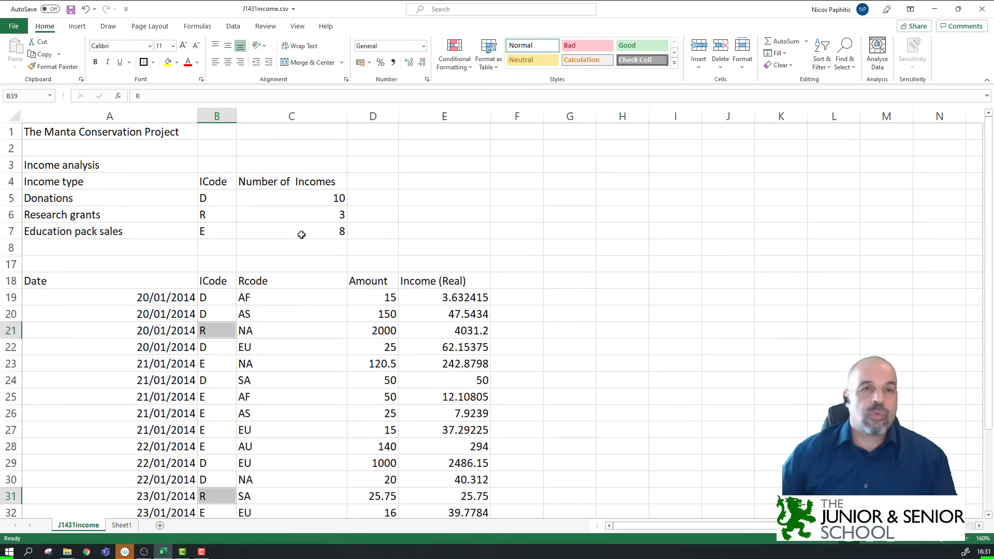
# Review C5's COUNTIF formula against its single ICode criterion in B5, and consider the Amount column as a second criterion.
pyautogui.click(317, 203)
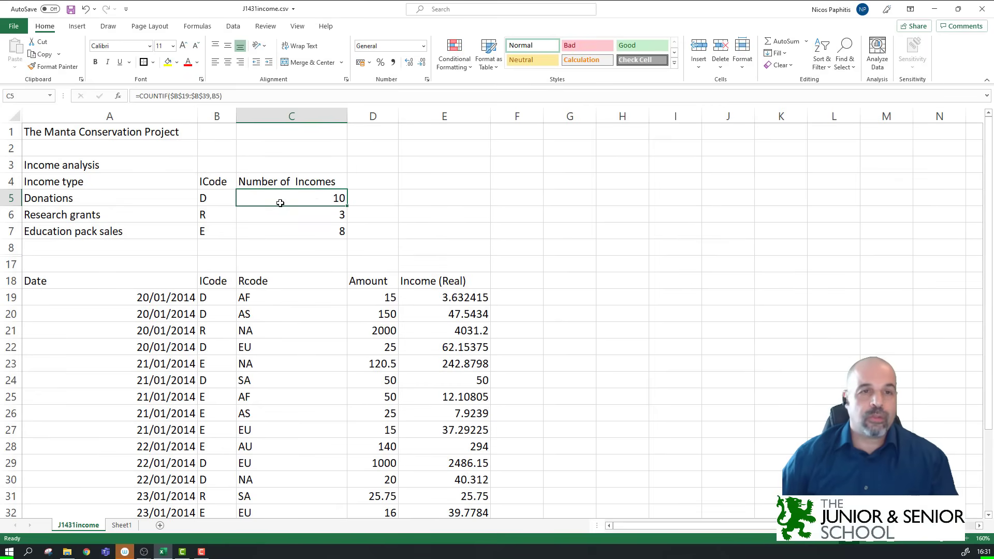
pyautogui.click(217, 199)
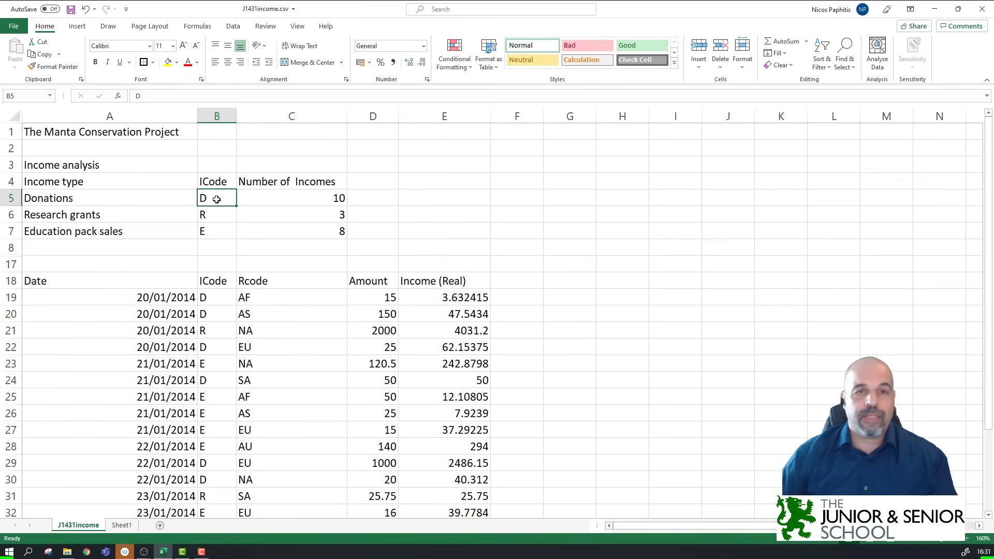
pyautogui.click(317, 202)
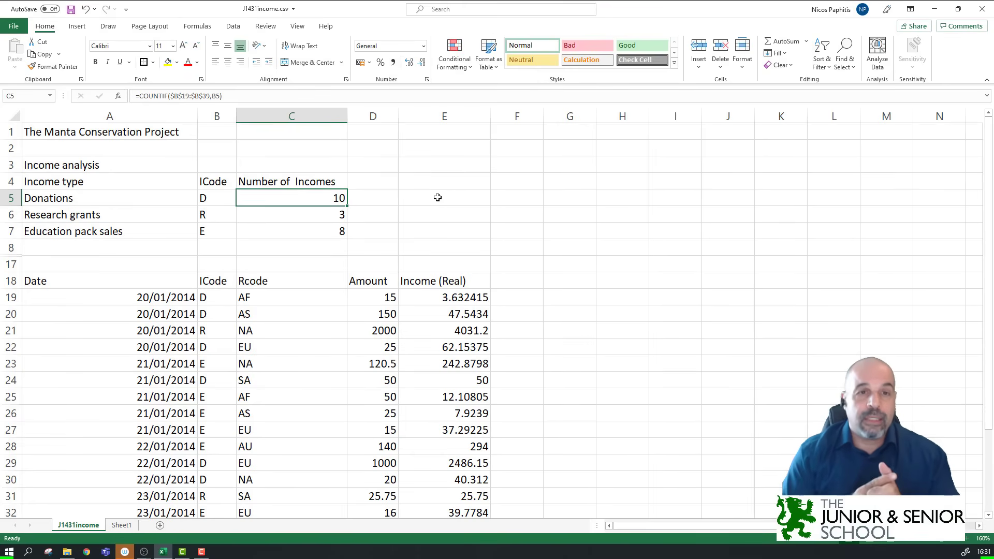
pyautogui.click(207, 196)
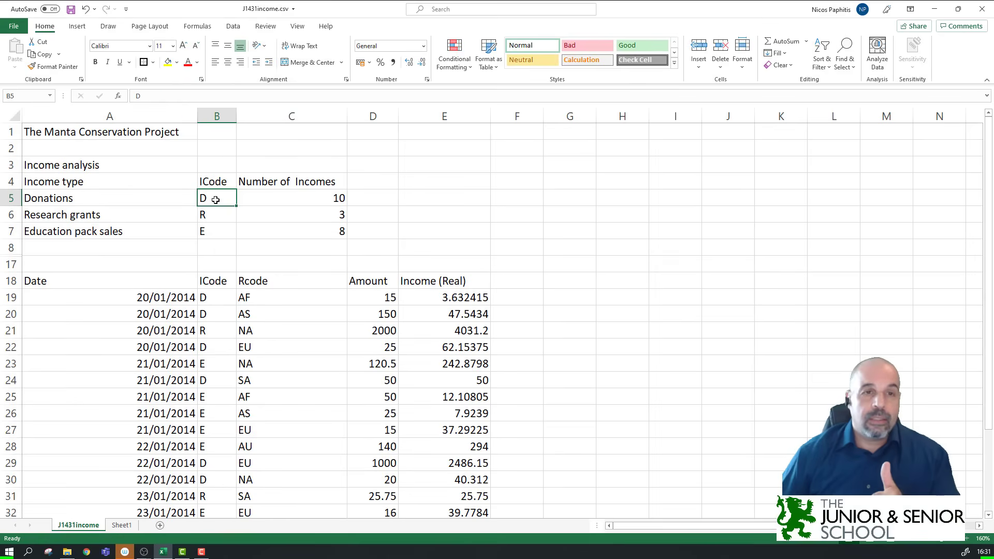
pyautogui.moveTo(211, 167)
pyautogui.mouseDown()
pyautogui.moveTo(230, 228)
pyautogui.moveTo(212, 265)
pyautogui.mouseUp()
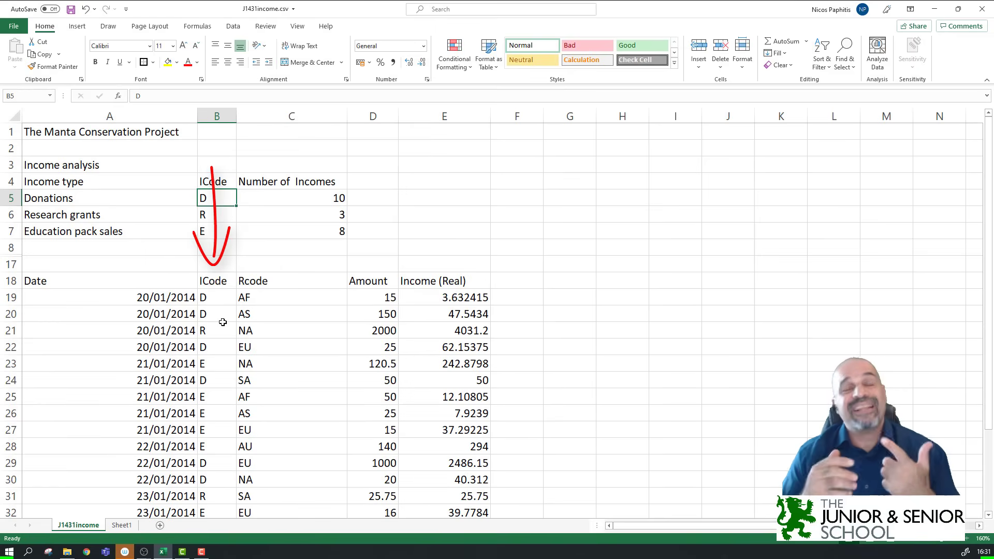
pyautogui.moveTo(364, 167)
pyautogui.mouseDown()
pyautogui.moveTo(382, 227)
pyautogui.moveTo(366, 264)
pyautogui.mouseUp()
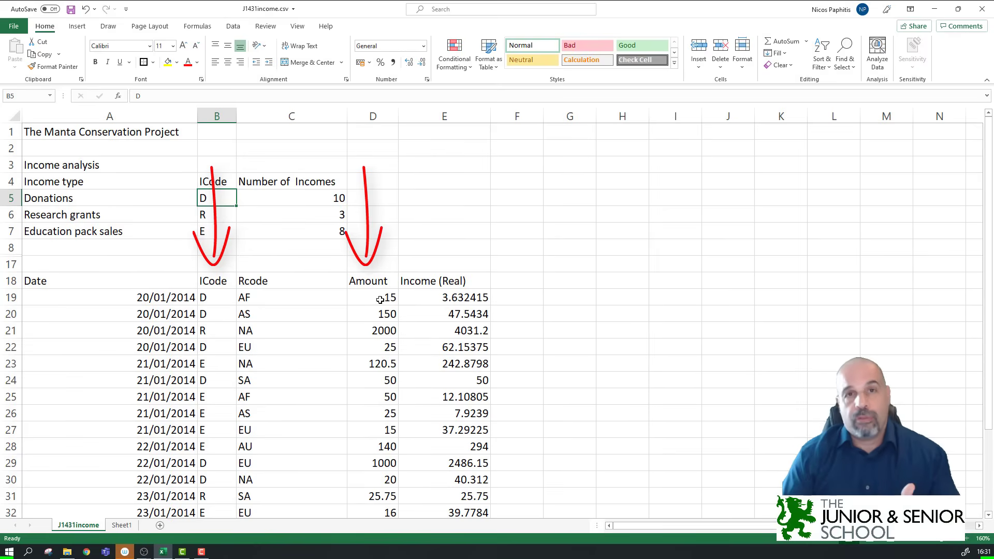
pyautogui.press('Escape')
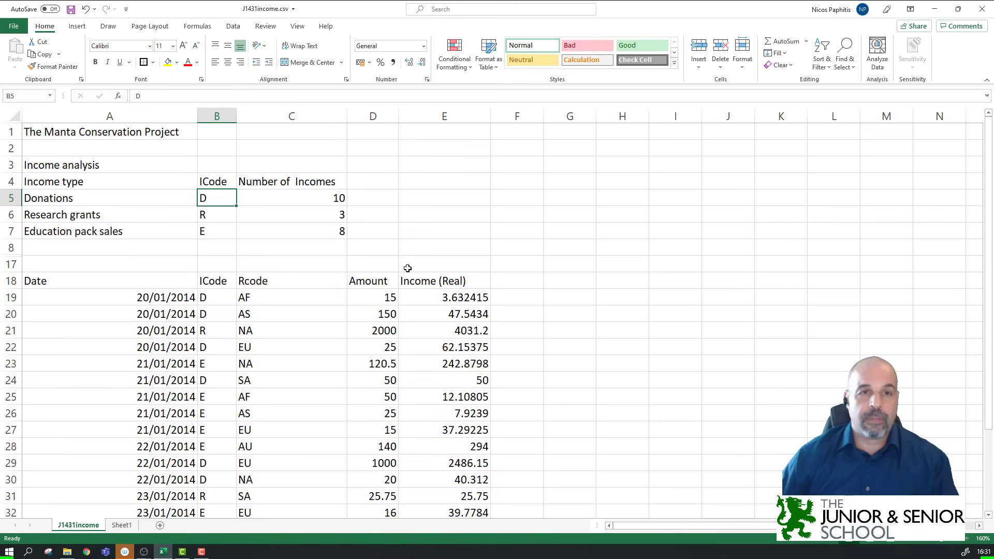
# Add the heading "Num of Incomes >100" in D4 and widen column D to fit it.
pyautogui.click(371, 181)
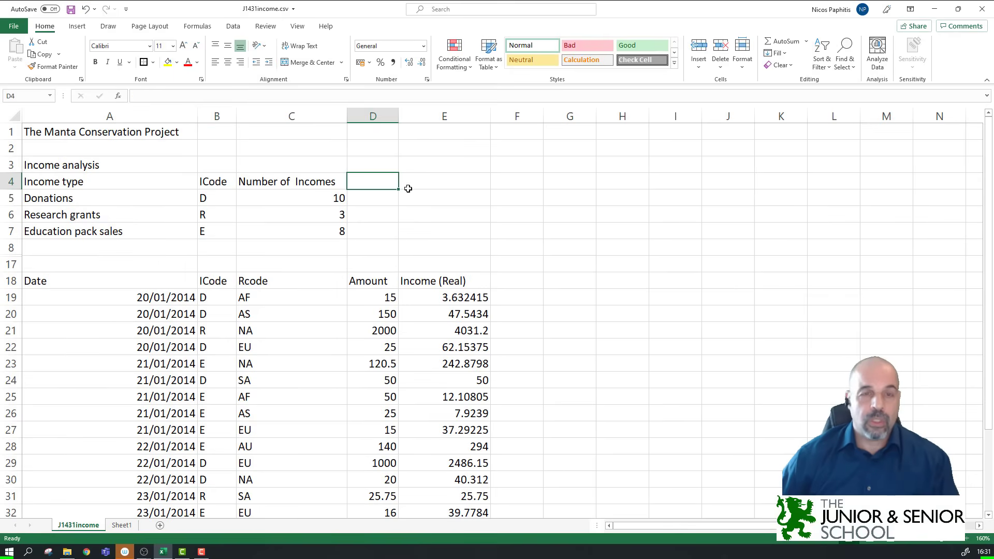
pyautogui.write('Num of Incomes')
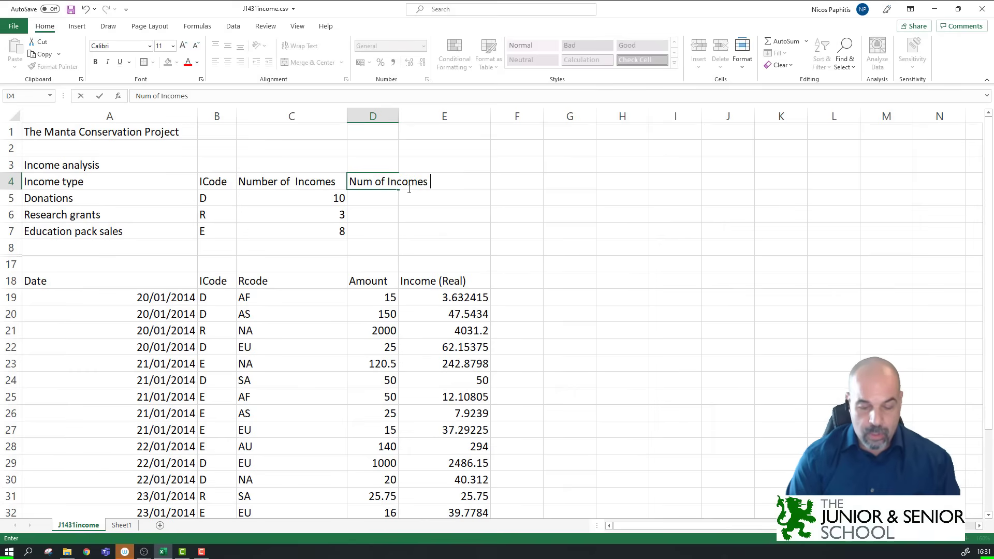
pyautogui.write(' >100')
pyautogui.press('Return')
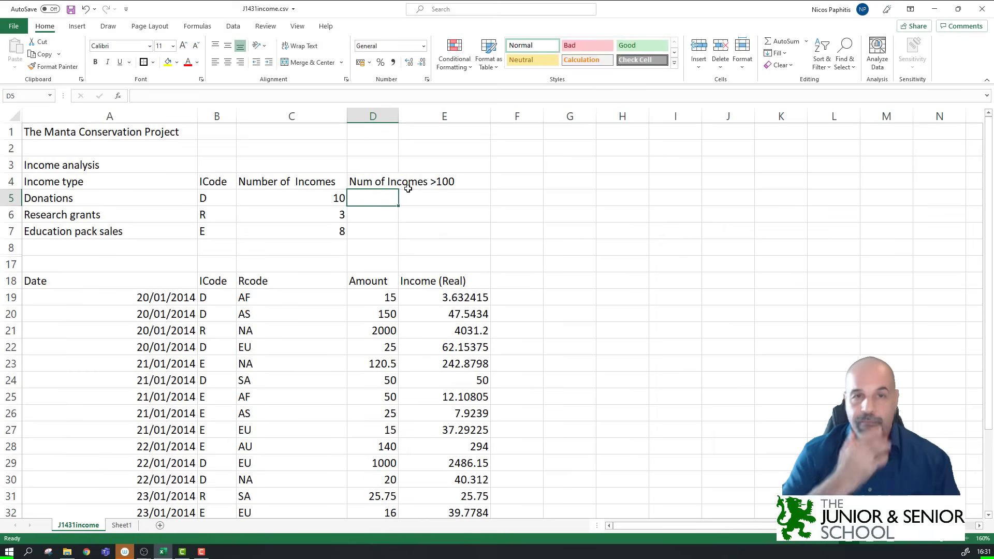
pyautogui.moveTo(398, 116); pyautogui.dragTo(467, 116)
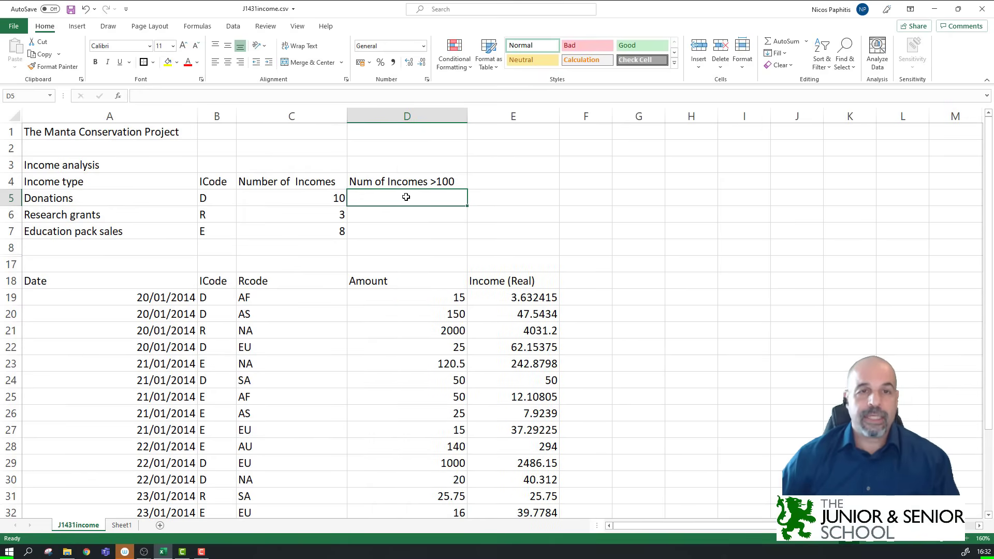
pyautogui.write('=count')
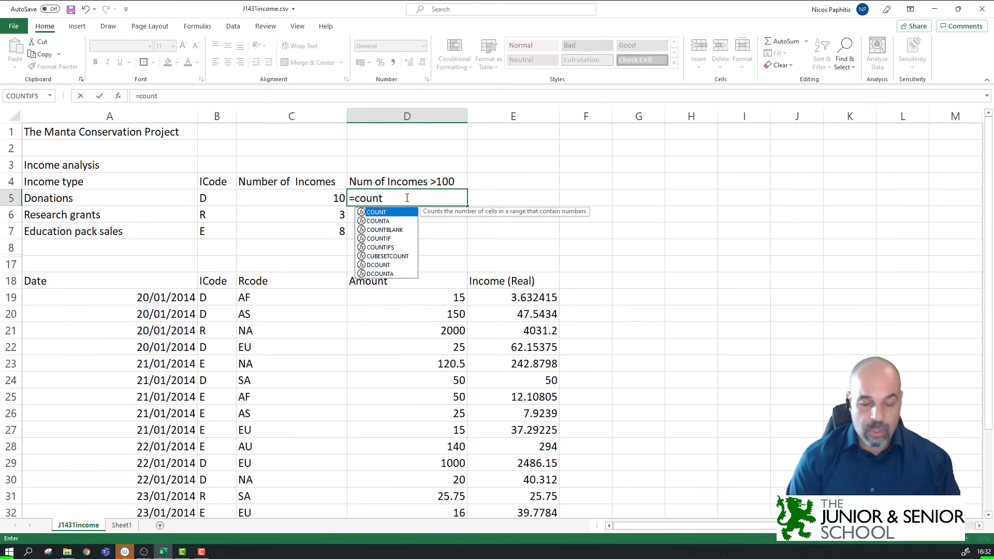
pyautogui.write('ifs')
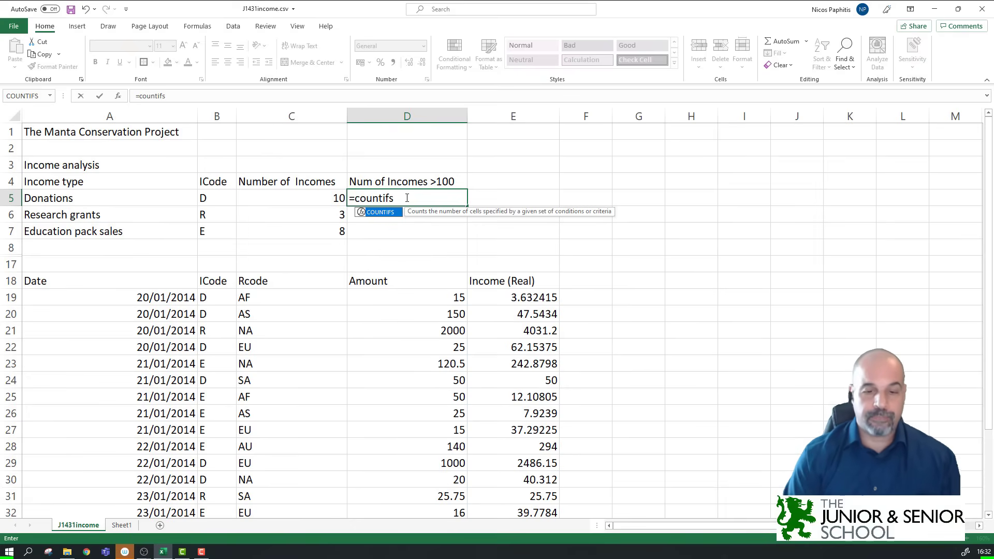
pyautogui.write('(')
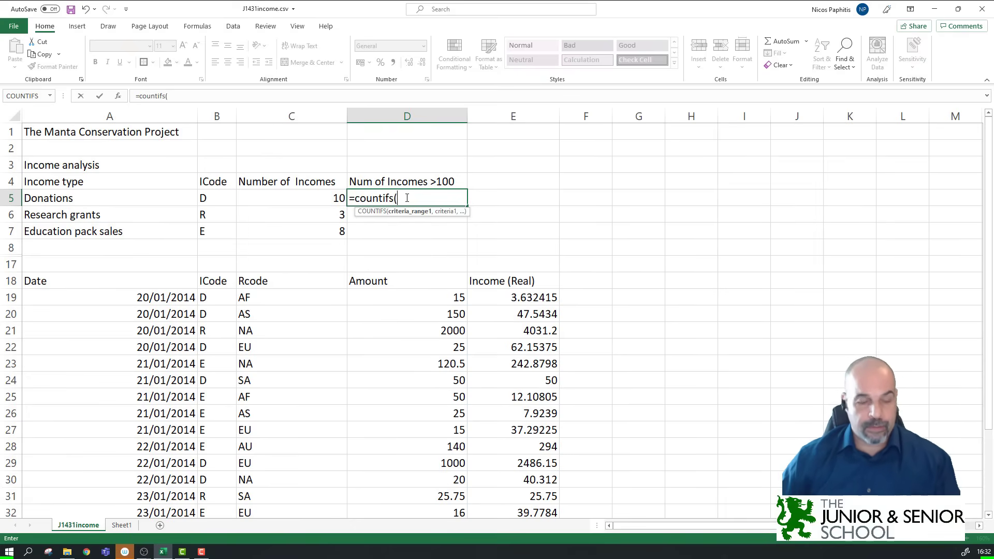
pyautogui.press('Escape')
# Begin a COUNTIFS formula in D5 with the ICode entries as the absolute first criteria range, $B$19:$B$39.
pyautogui.keyDown('ctrl'); pyautogui.scroll(8, 437, 240); pyautogui.keyUp('ctrl')
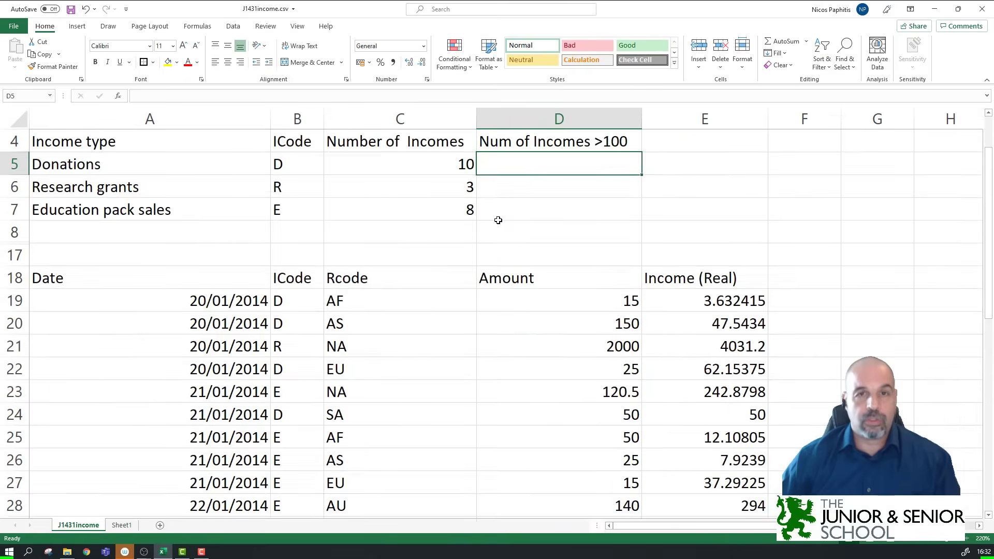
pyautogui.scroll(1, 502, 226)
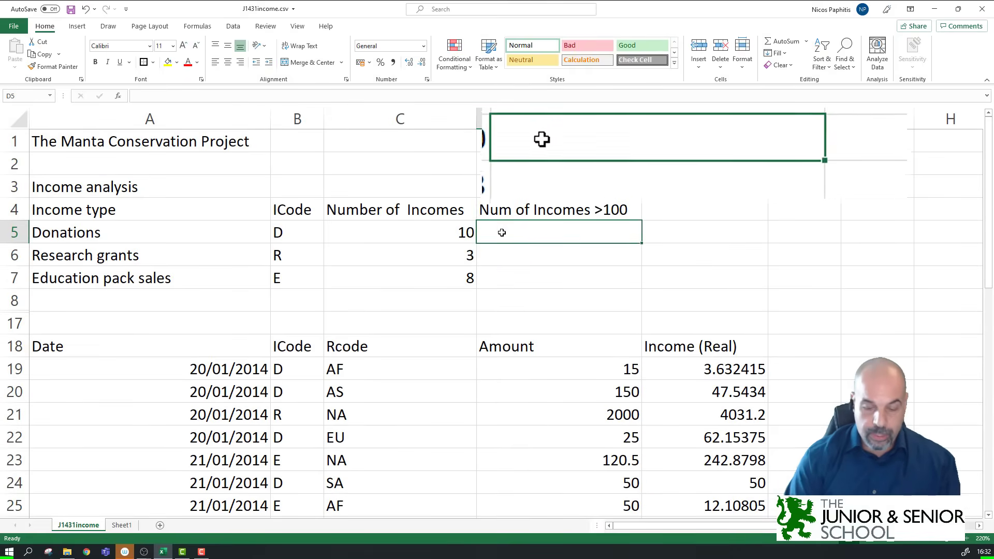
pyautogui.write('=countifs')
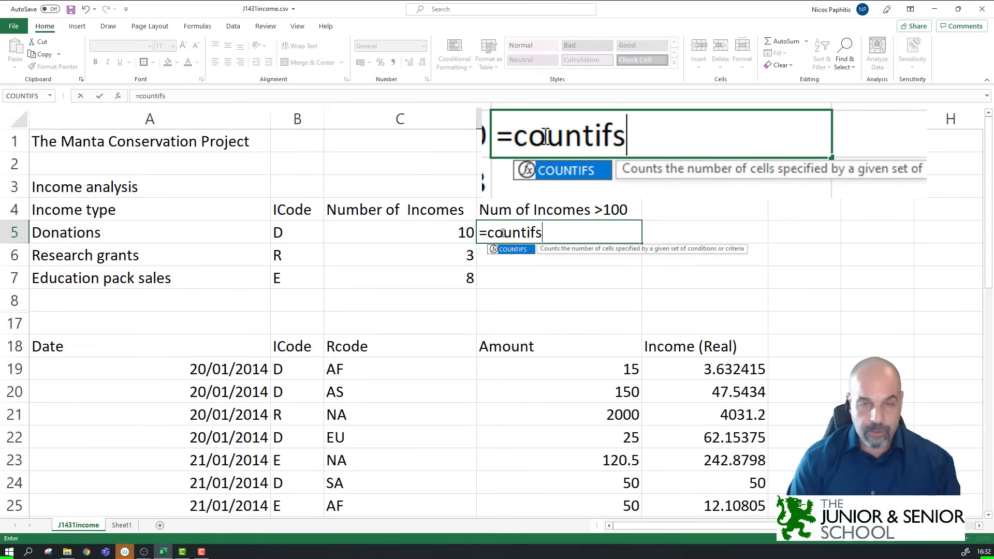
pyautogui.write('(')
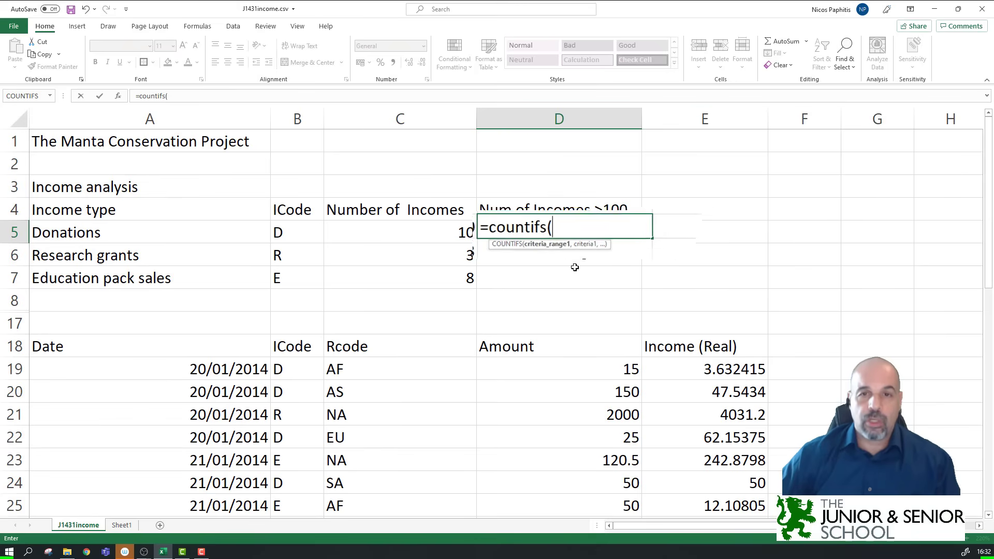
pyautogui.moveTo(269, 373); pyautogui.dragTo(310, 485)
pyautogui.scroll(5, 492, 344)
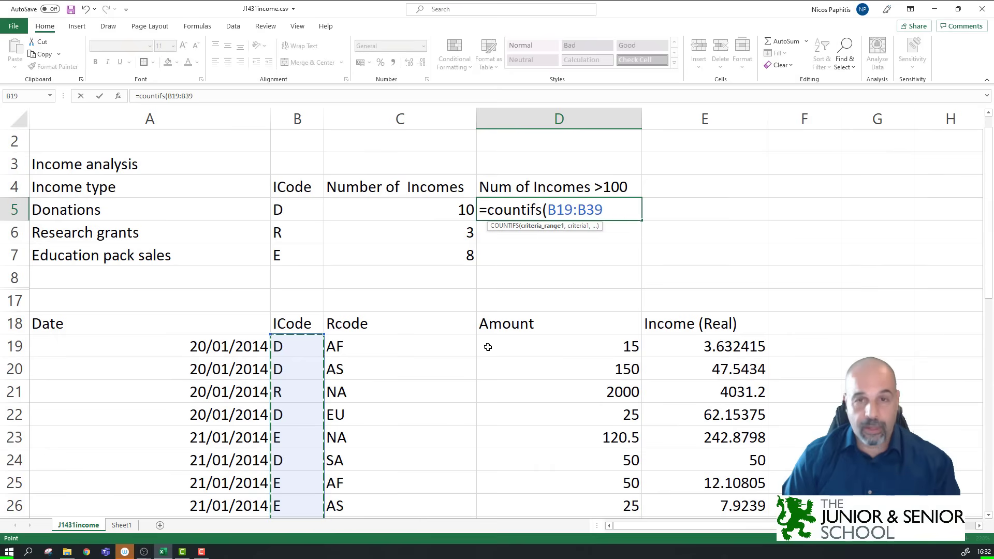
pyautogui.press('F4')
pyautogui.write(',')
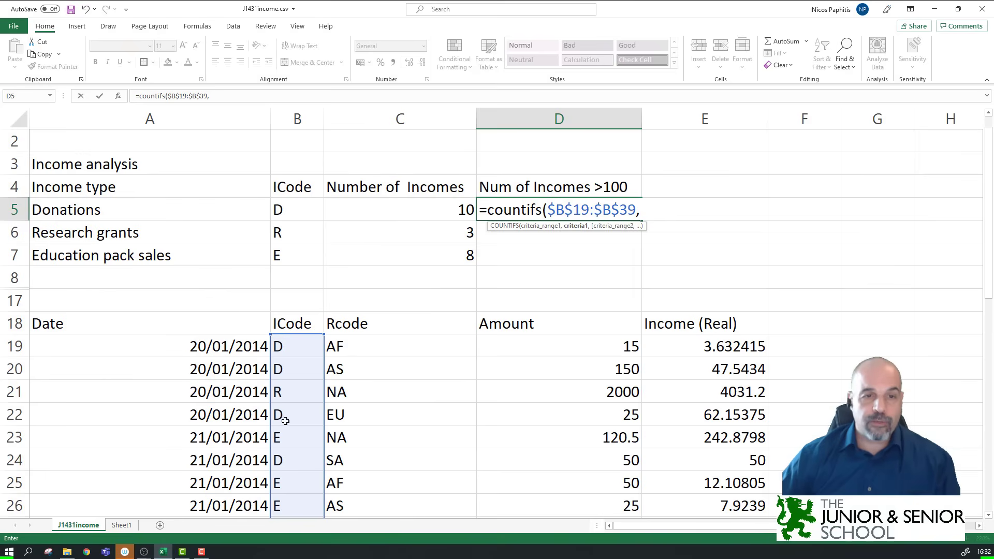
# Check the extent of the ICode range and set the relative reference B5 as the first criterion of D5's COUNTIFS.
pyautogui.scroll(-3, 289, 470)
pyautogui.scroll(-3, 289, 469)
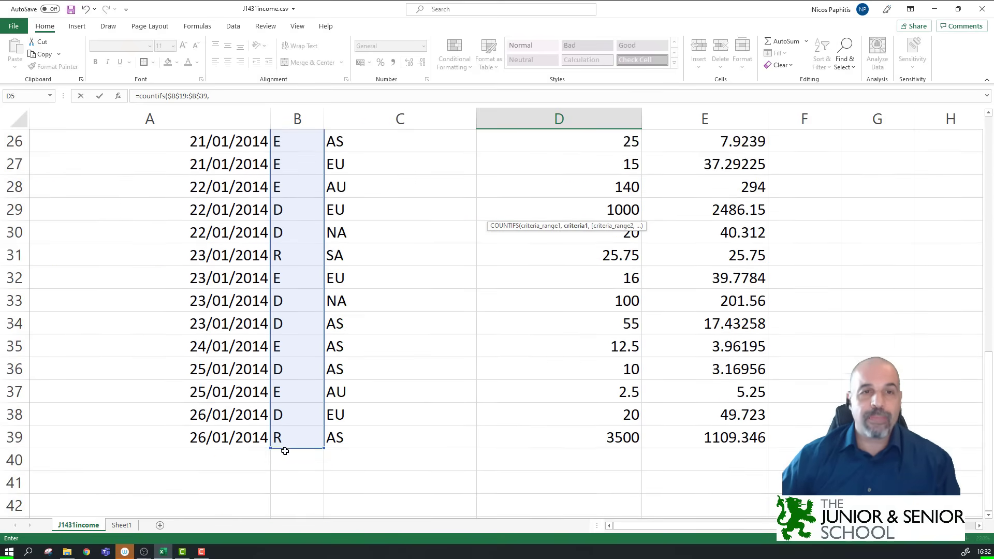
pyautogui.scroll(5, 283, 445)
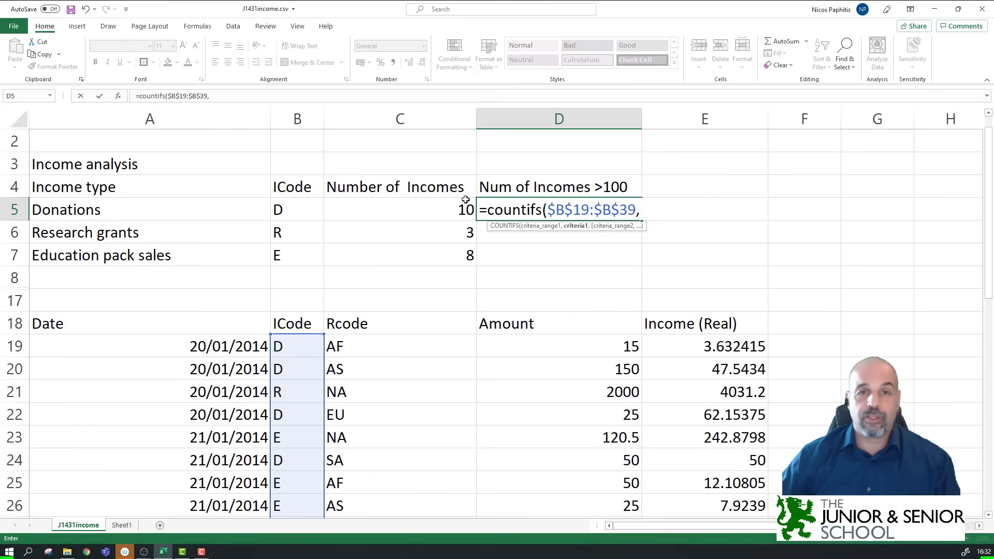
pyautogui.click(280, 211)
pyautogui.scroll(-3, 287, 368)
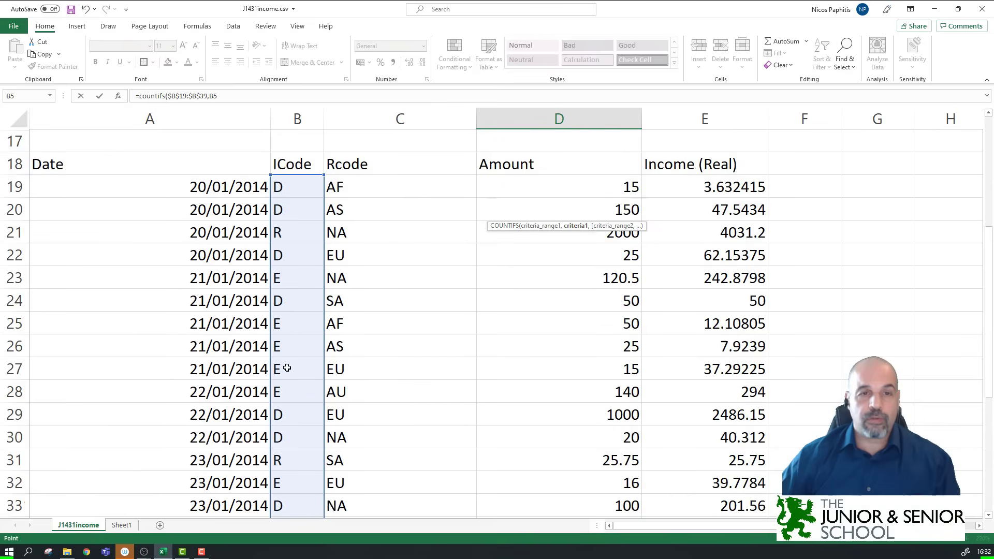
pyautogui.scroll(-4, 287, 368)
pyautogui.scroll(7, 284, 366)
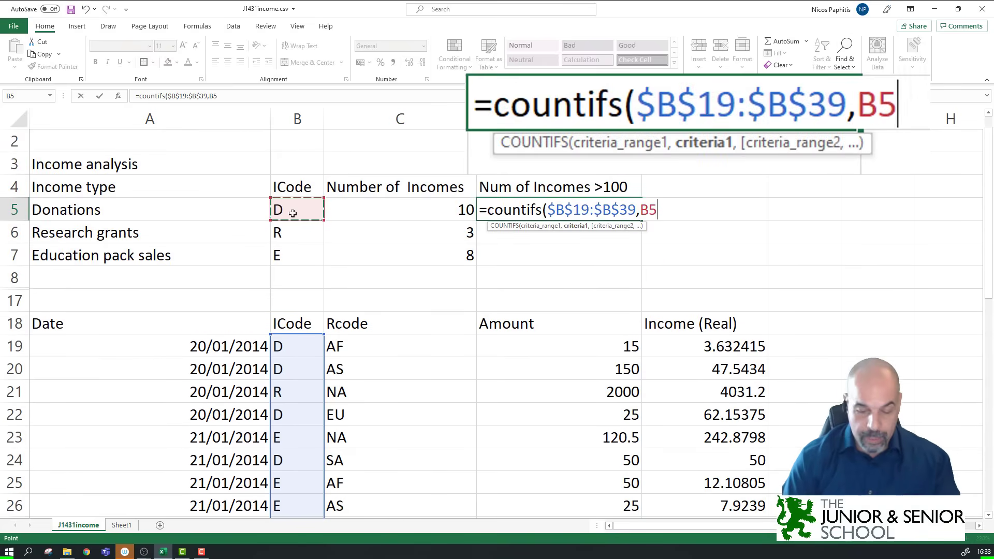
# Add the Amount entries as the absolute second criteria range, $D$19:$D$39, in D5's COUNTIFS.
pyautogui.write(',')
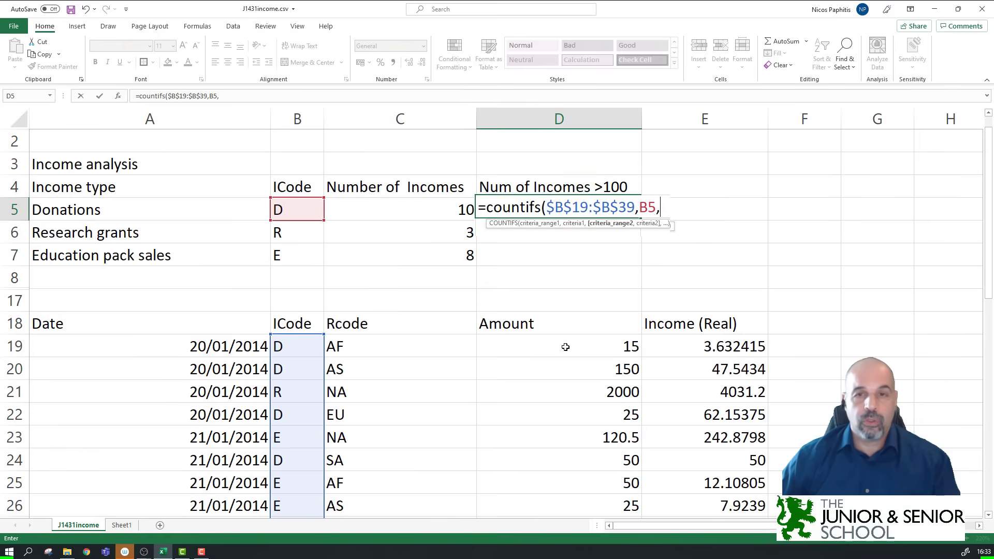
pyautogui.moveTo(565, 347)
pyautogui.mouseDown()
pyautogui.moveTo(564, 539)
pyautogui.moveTo(593, 507)
pyautogui.moveTo(582, 344)
pyautogui.mouseUp()
pyautogui.scroll(4, 585, 344)
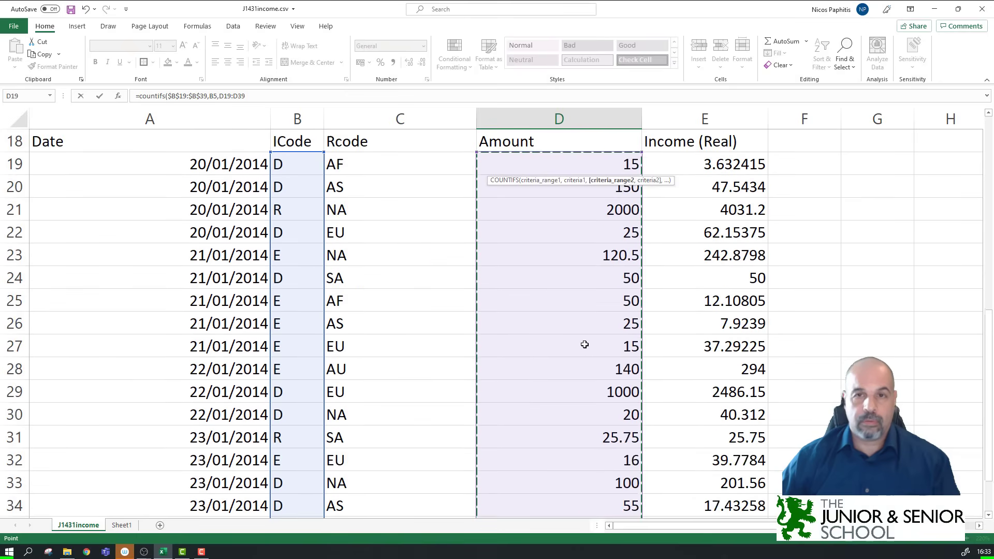
pyautogui.scroll(3, 585, 344)
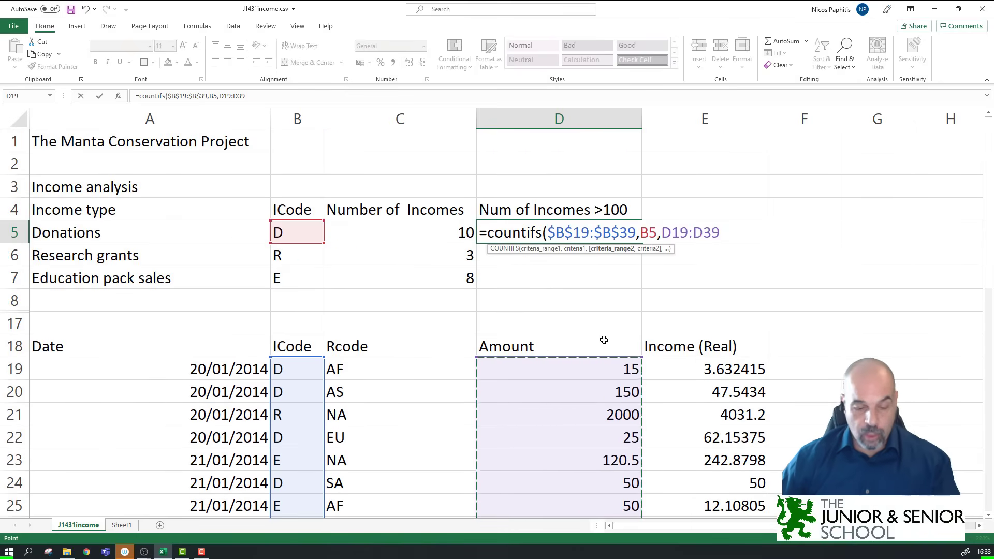
pyautogui.press('F4')
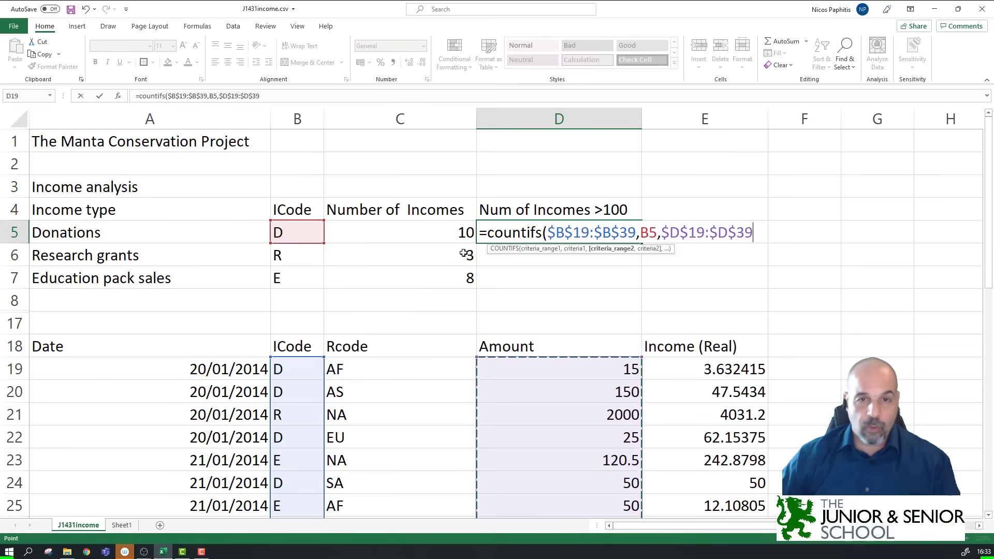
pyautogui.scroll(-3, 585, 356)
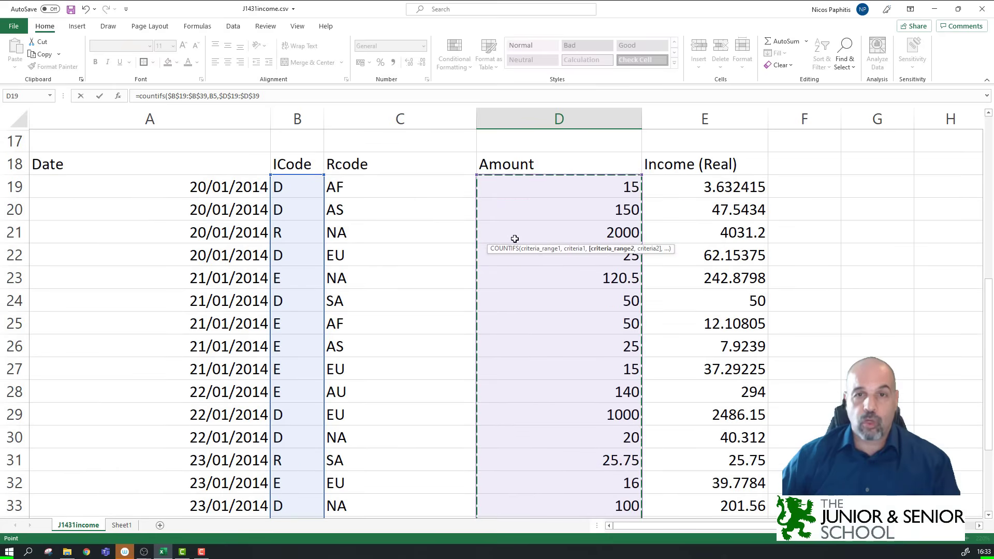
pyautogui.scroll(3, 546, 373)
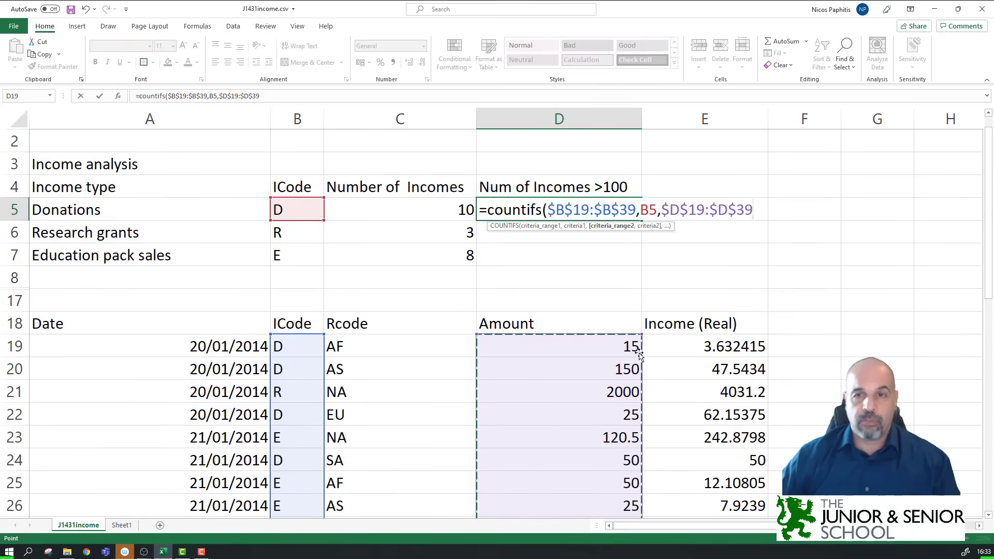
# Set the second criterion of D5's COUNTIFS to ">100" in quotation marks and close the formula's bracket.
pyautogui.write(',>')
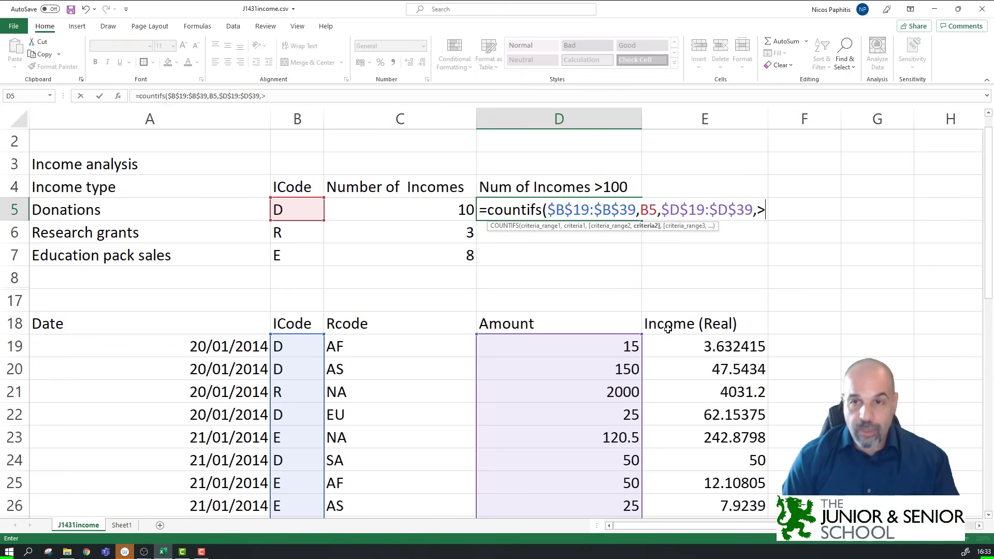
pyautogui.write('100')
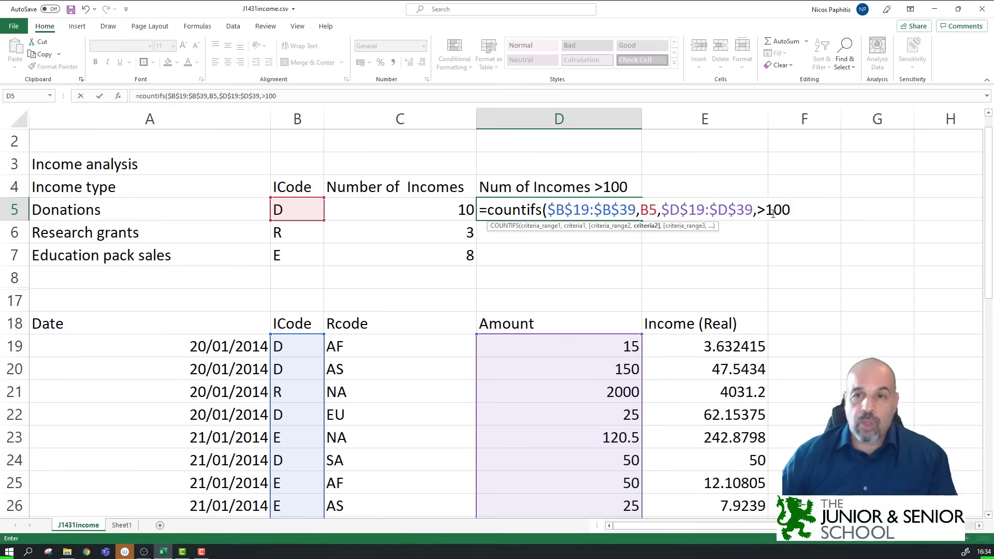
pyautogui.press('F2')
pyautogui.press('Left')
pyautogui.press('Left')
pyautogui.press('Left')
pyautogui.press('BackSpace')
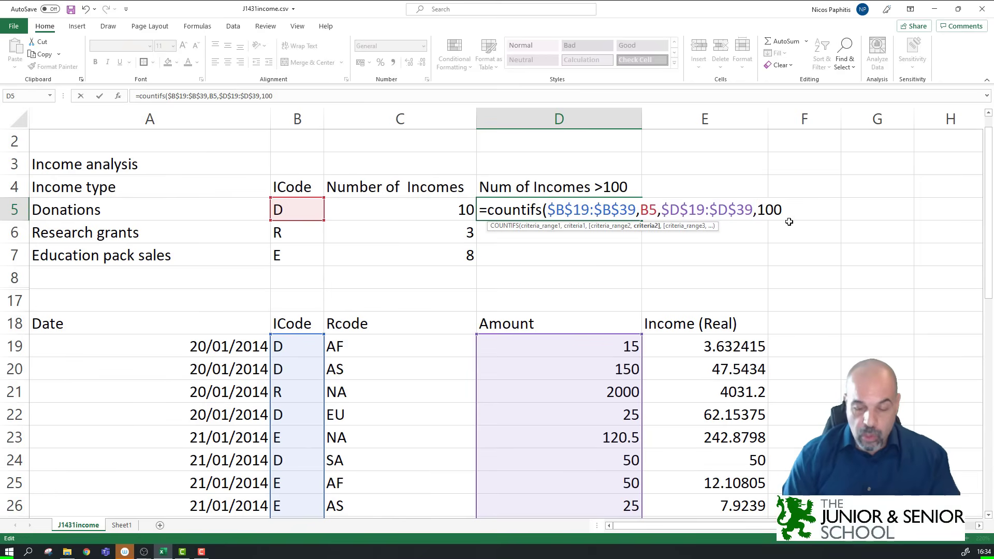
pyautogui.write('>')
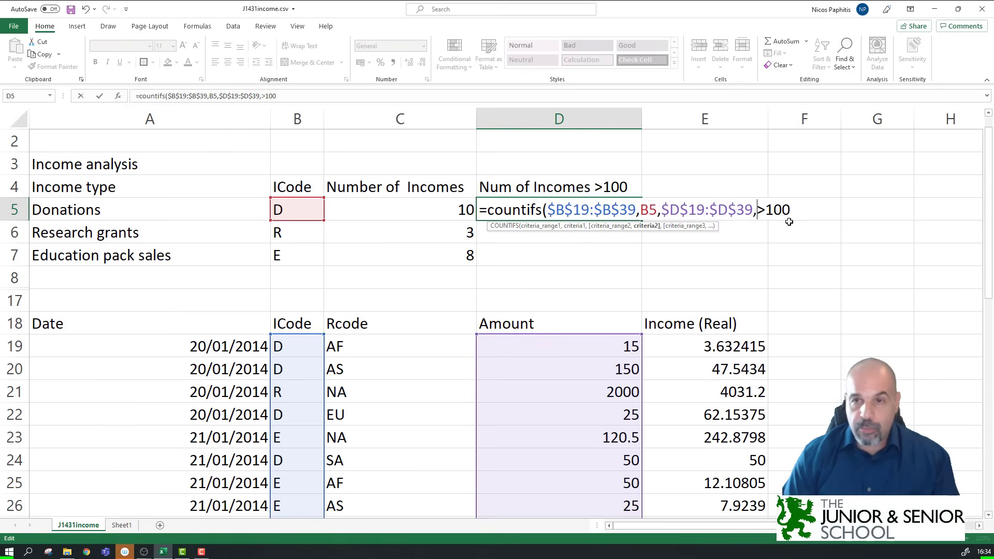
pyautogui.write('"')
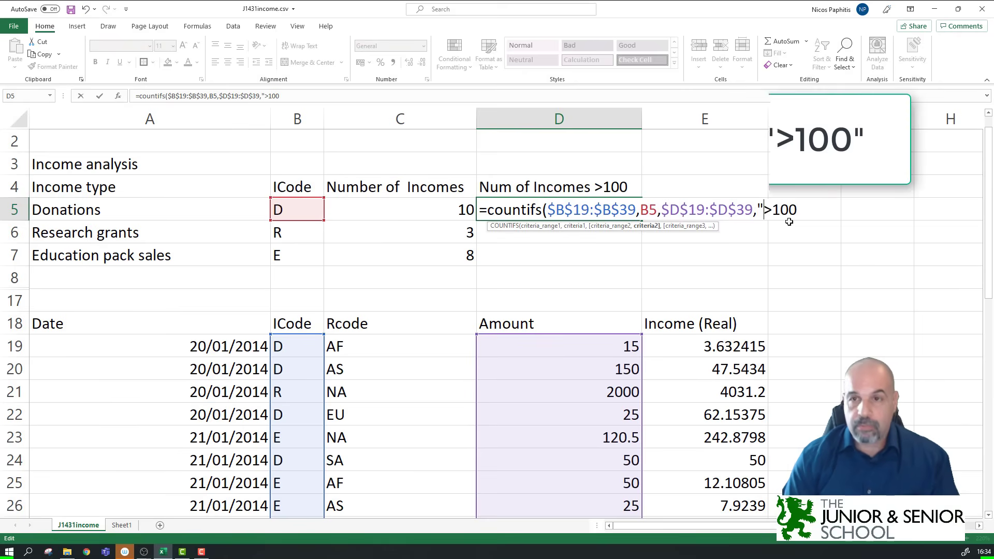
pyautogui.click(798, 211)
pyautogui.write('")')
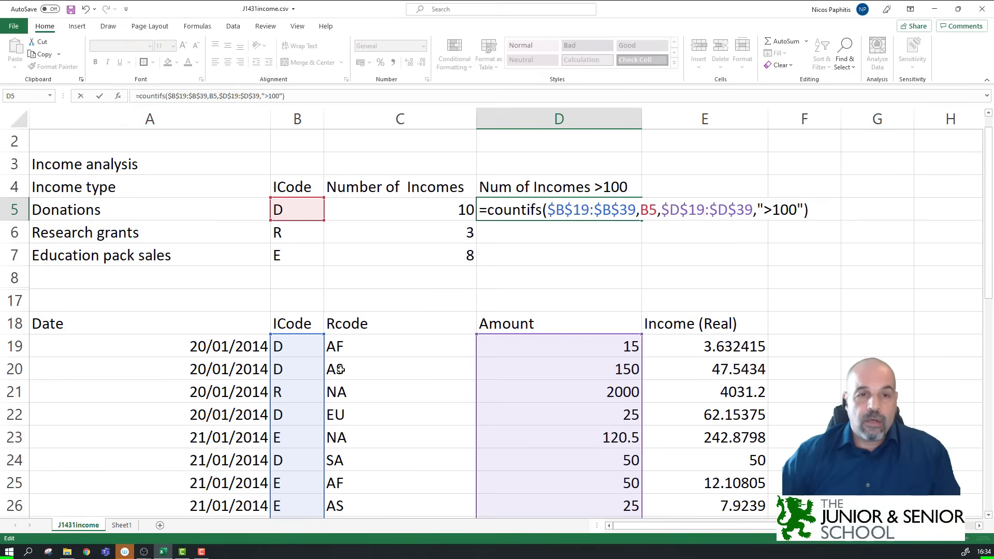
# Check that the ICode and Amount criteria ranges cover the same rows, and commit D5's COUNTIFS formula.
pyautogui.scroll(-3, 280, 273)
pyautogui.scroll(-4, 280, 273)
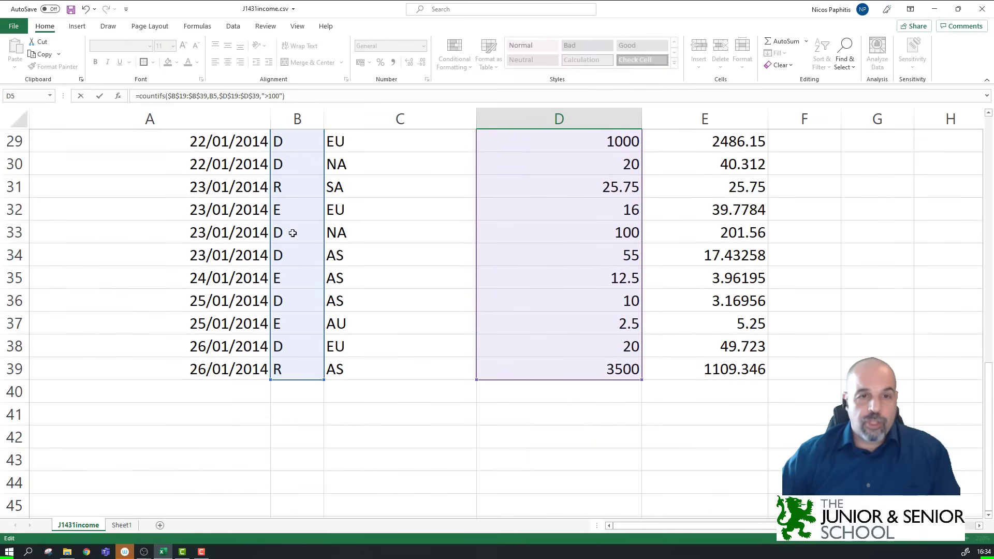
pyautogui.scroll(5, 288, 217)
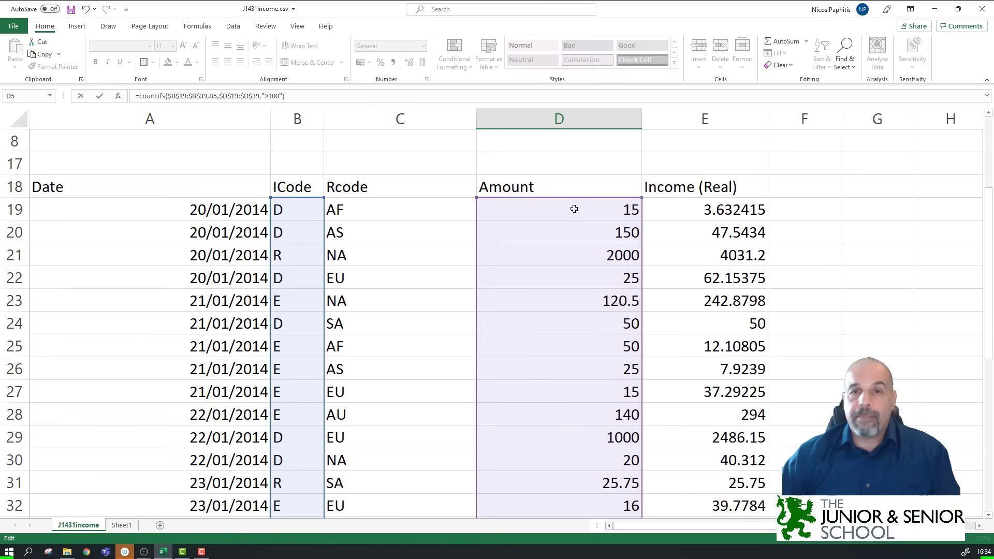
pyautogui.scroll(-1, 574, 208)
pyautogui.scroll(-4, 575, 209)
pyautogui.scroll(7, 562, 224)
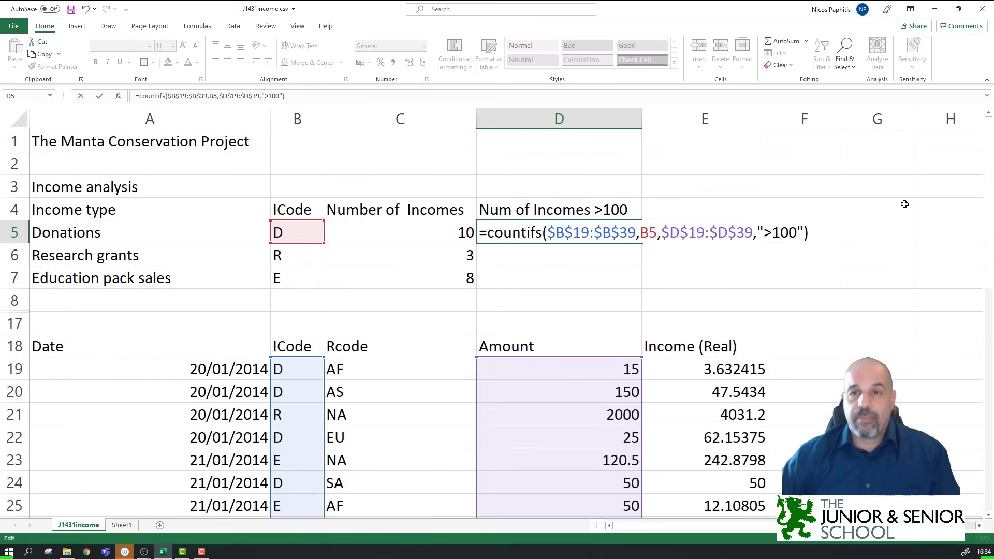
pyautogui.press('Return')
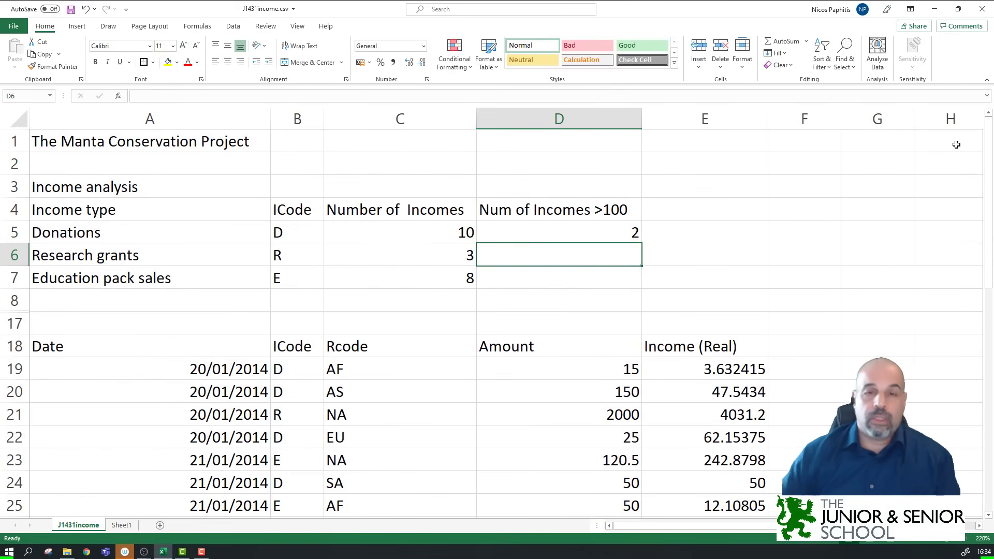
# Examine the ICode D entries in rows 20, 29 and 33 against the over-100 amount criterion.
pyautogui.scroll(-2, 594, 306)
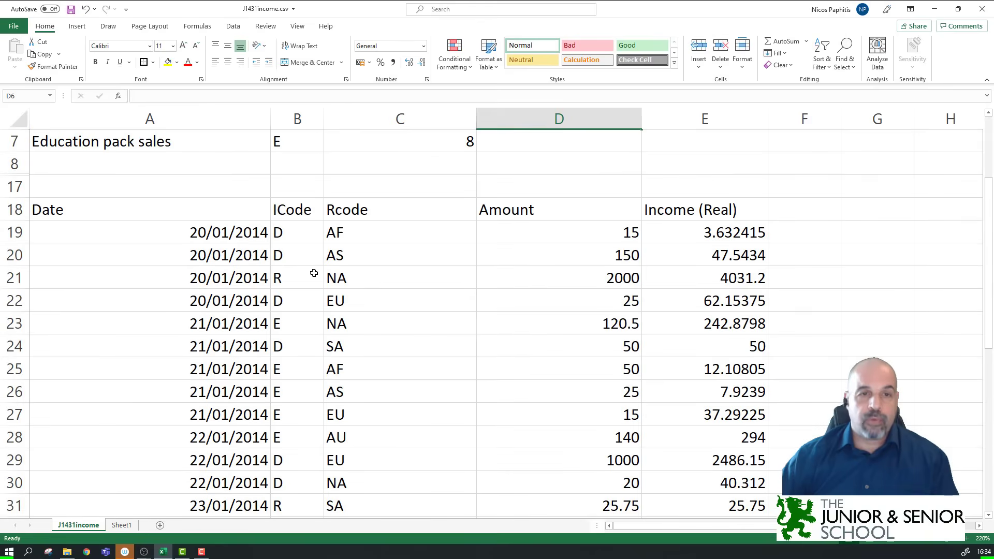
pyautogui.moveTo(288, 255); pyautogui.dragTo(566, 256)
pyautogui.scroll(-2, 466, 325)
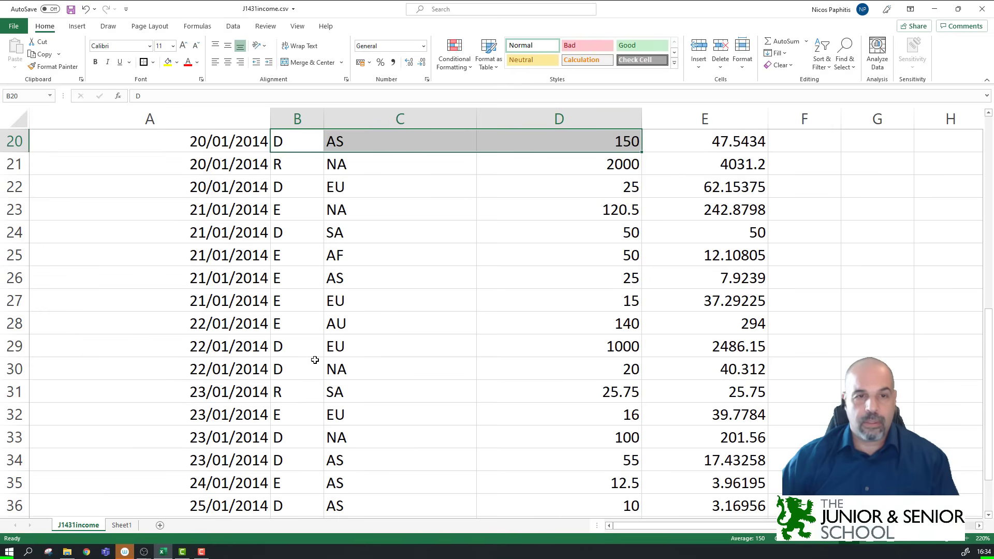
pyautogui.moveTo(310, 348); pyautogui.dragTo(600, 338)
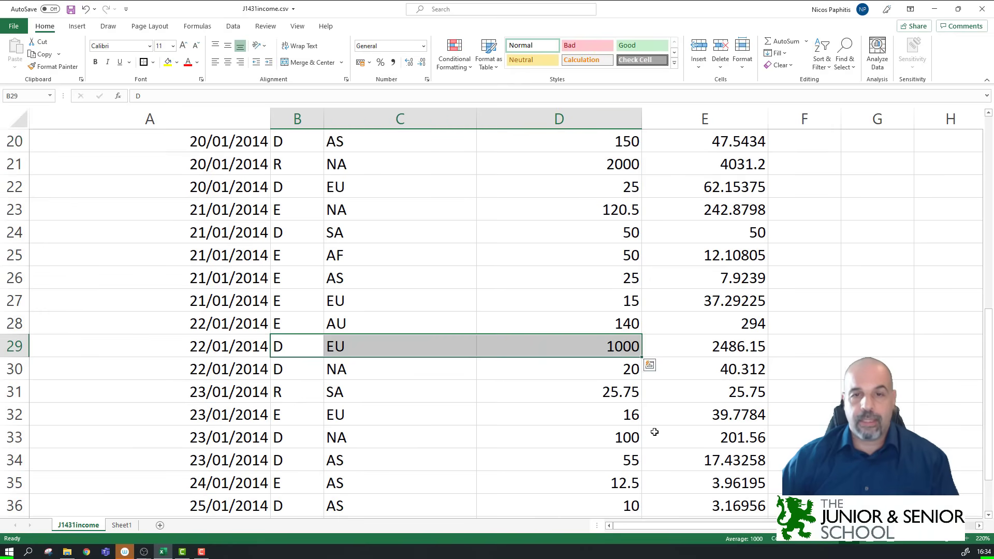
pyautogui.scroll(-2, 591, 403)
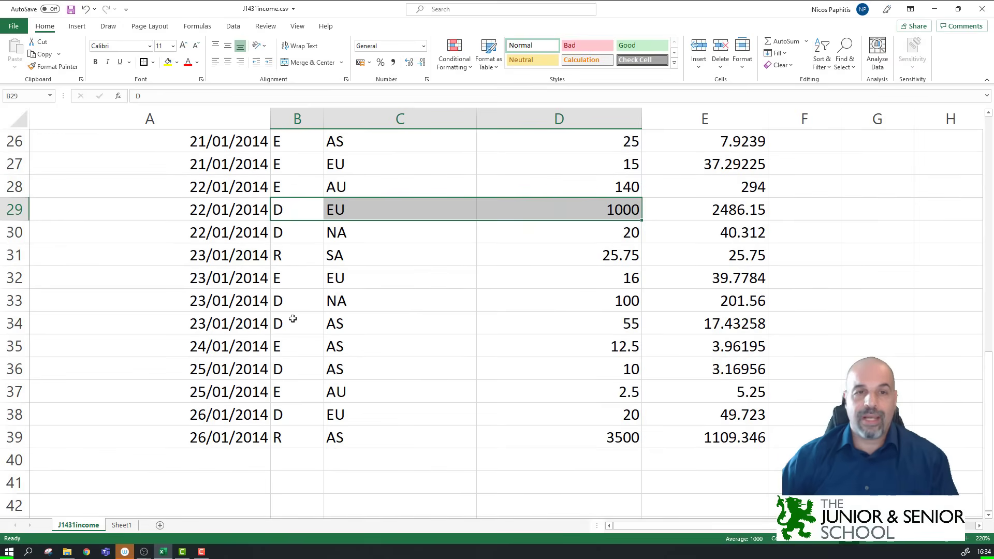
pyautogui.moveTo(295, 301); pyautogui.dragTo(591, 299)
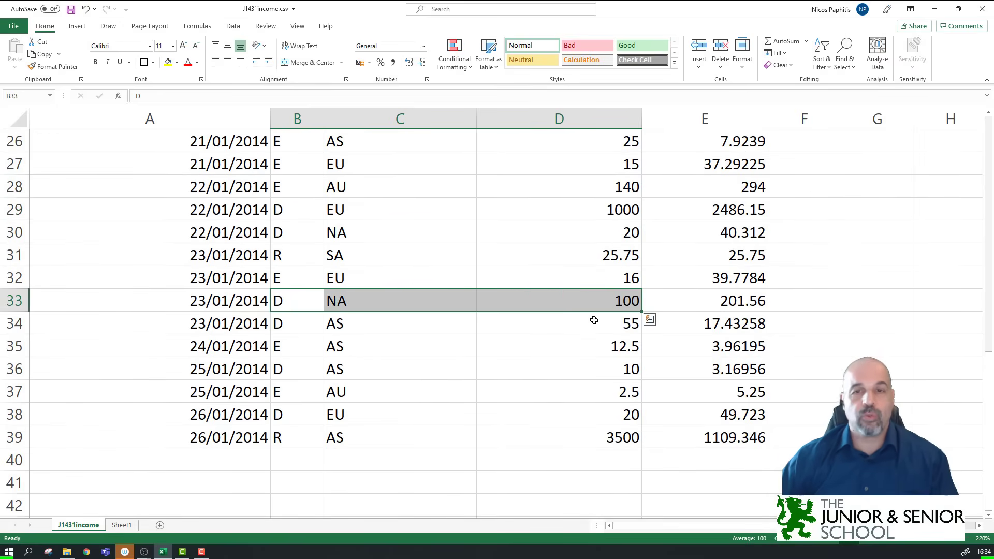
pyautogui.scroll(8, 570, 344)
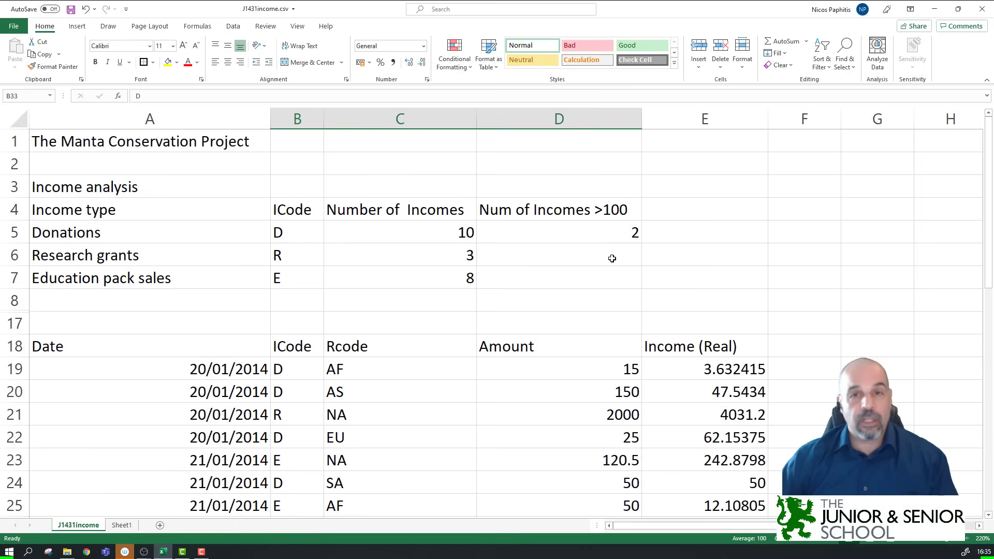
# Change the amount criterion in D5's COUNTIFS to ">=100" and check it against the donation in row 33.
pyautogui.click(612, 239)
pyautogui.press('F2')
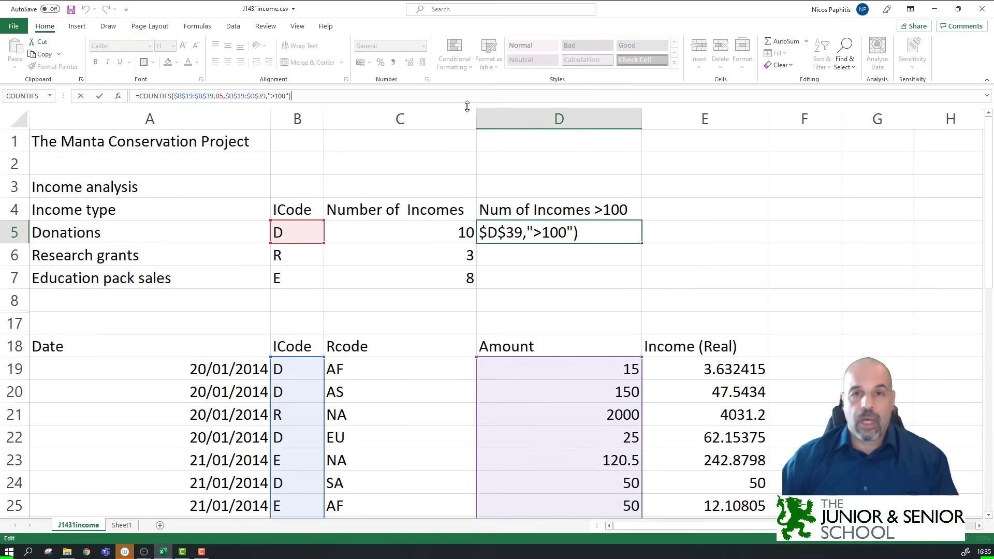
pyautogui.click(541, 233)
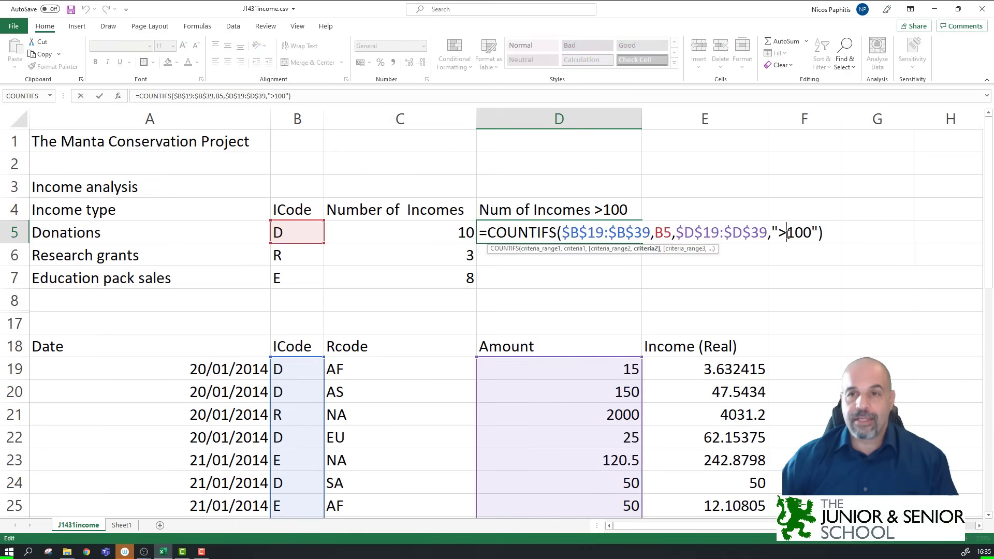
pyautogui.write('=')
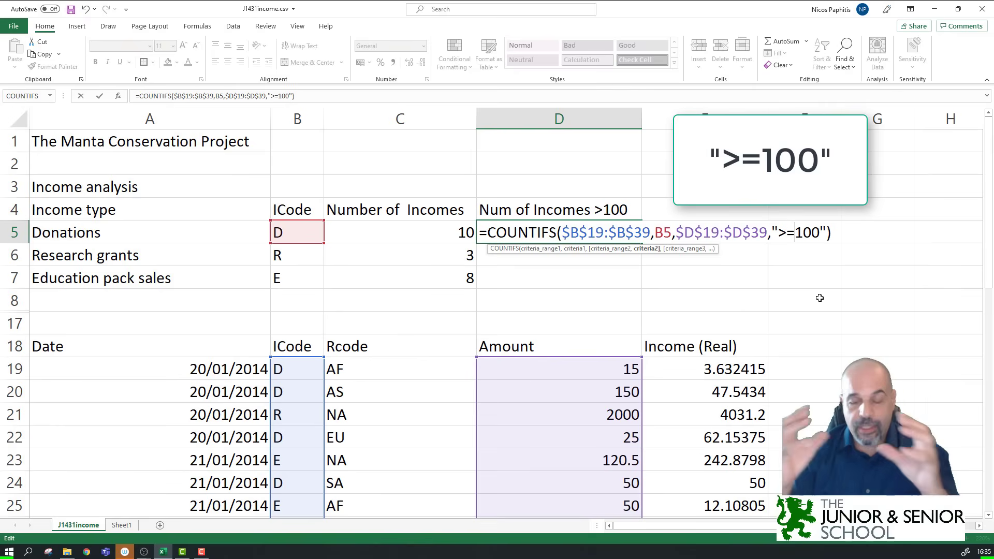
pyautogui.press('Return')
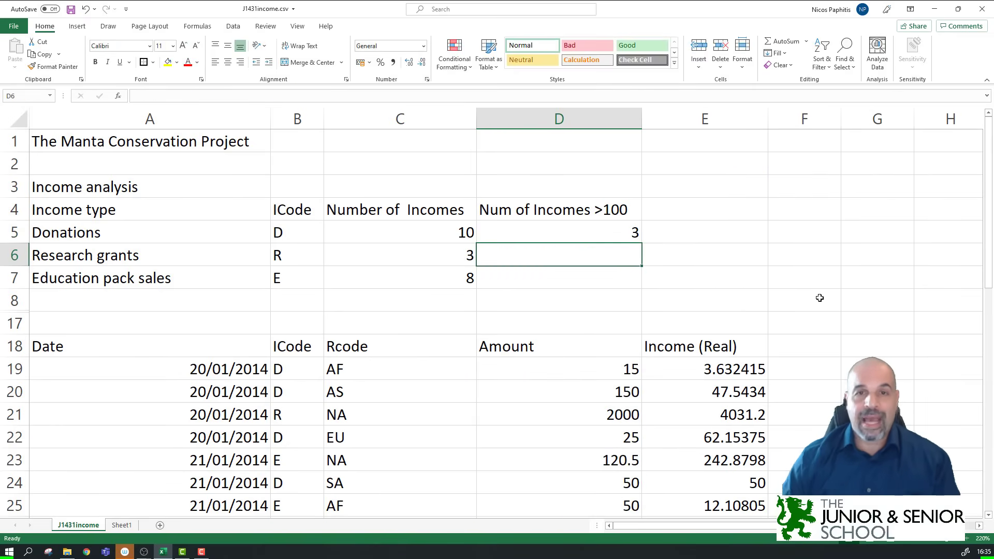
pyautogui.scroll(-6, 638, 259)
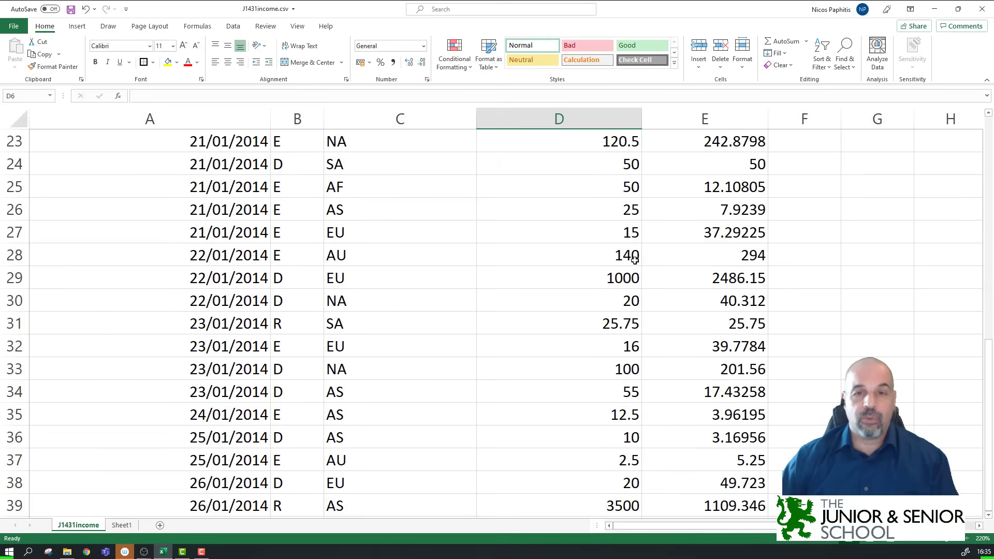
pyautogui.moveTo(290, 373); pyautogui.dragTo(565, 361)
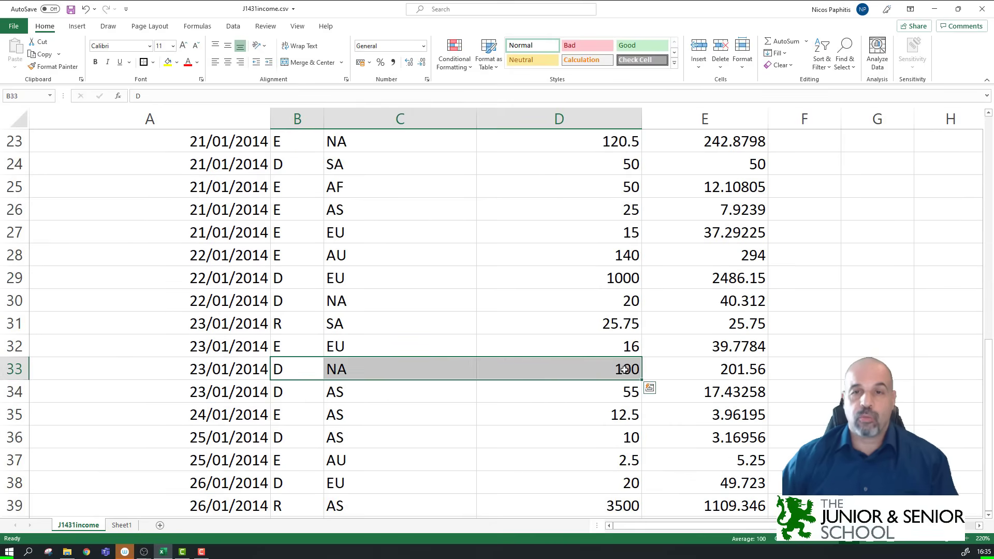
# Copy D5's COUNTIFS formula down to D7 for the research grants and education pack sales.
pyautogui.scroll(6, 594, 333)
pyautogui.click(603, 230)
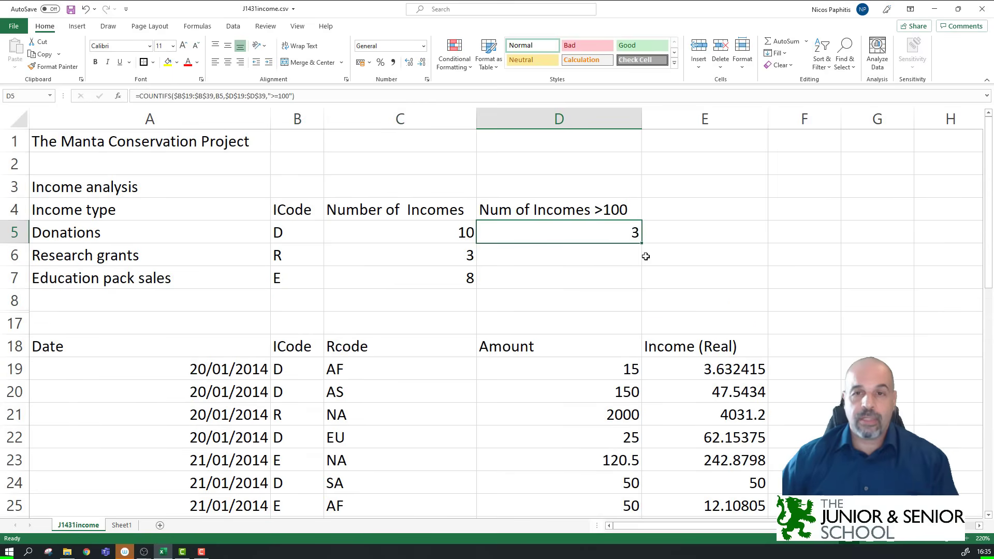
pyautogui.moveTo(642, 243); pyautogui.dragTo(634, 287)
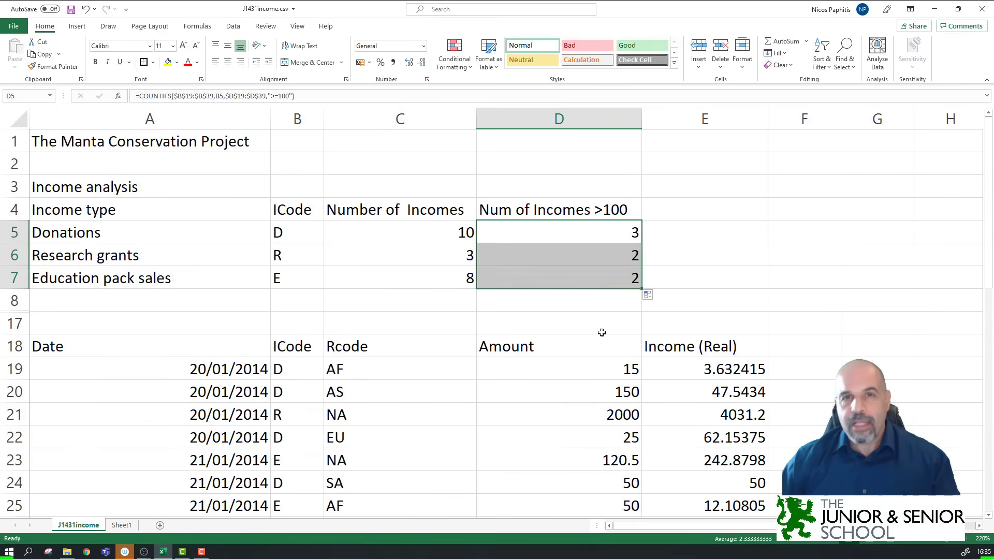
# Review the copied COUNTIFS formula in D7, comparing its B7 criterion and both absolute ranges with the income entries.
pyautogui.click(559, 274)
pyautogui.press('F2')
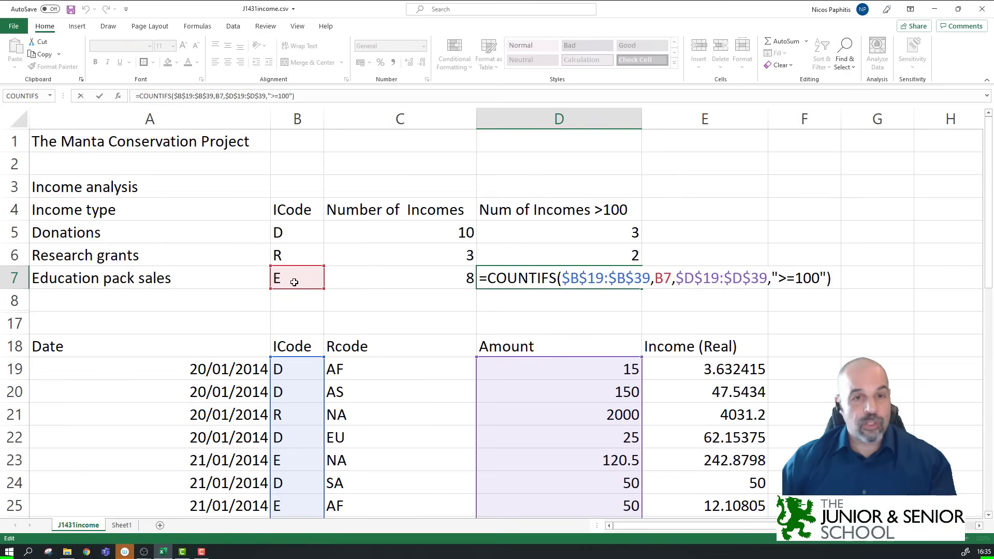
pyautogui.scroll(-9, 564, 375)
pyautogui.scroll(4, 564, 375)
pyautogui.scroll(-2, 563, 375)
pyautogui.scroll(-1, 564, 375)
pyautogui.scroll(5, 560, 374)
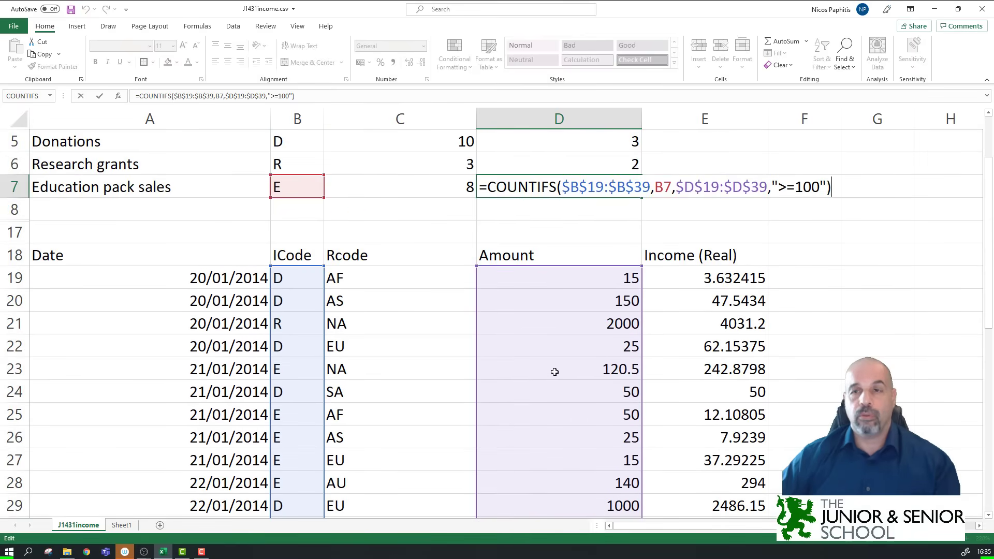